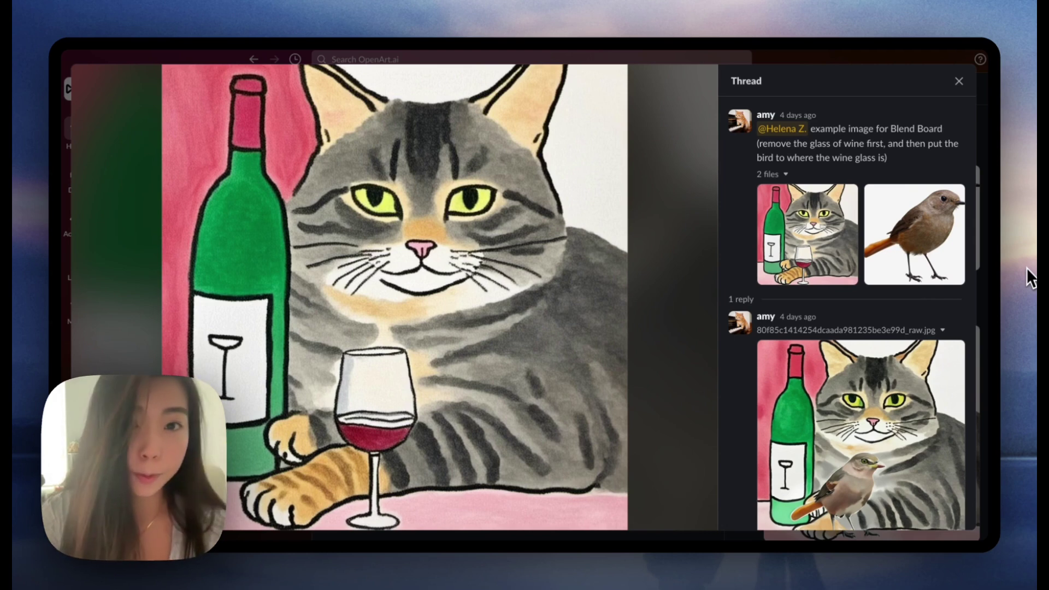
Choose Remover > Magic Erase and drag the bird image over the cat-with-wine picture
key("Right")
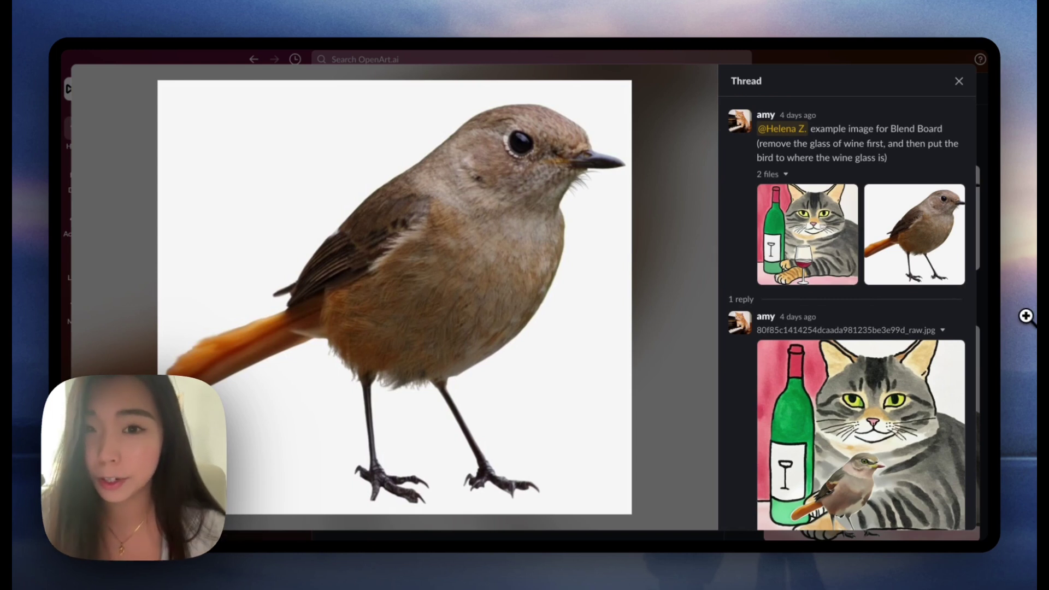
key("Left")
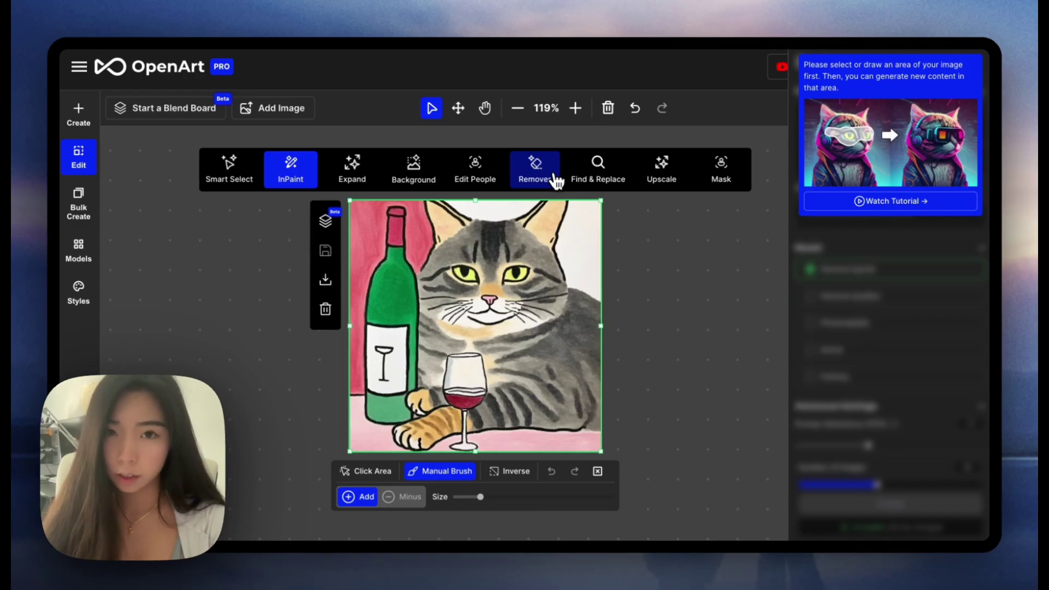
left_click(556, 180)
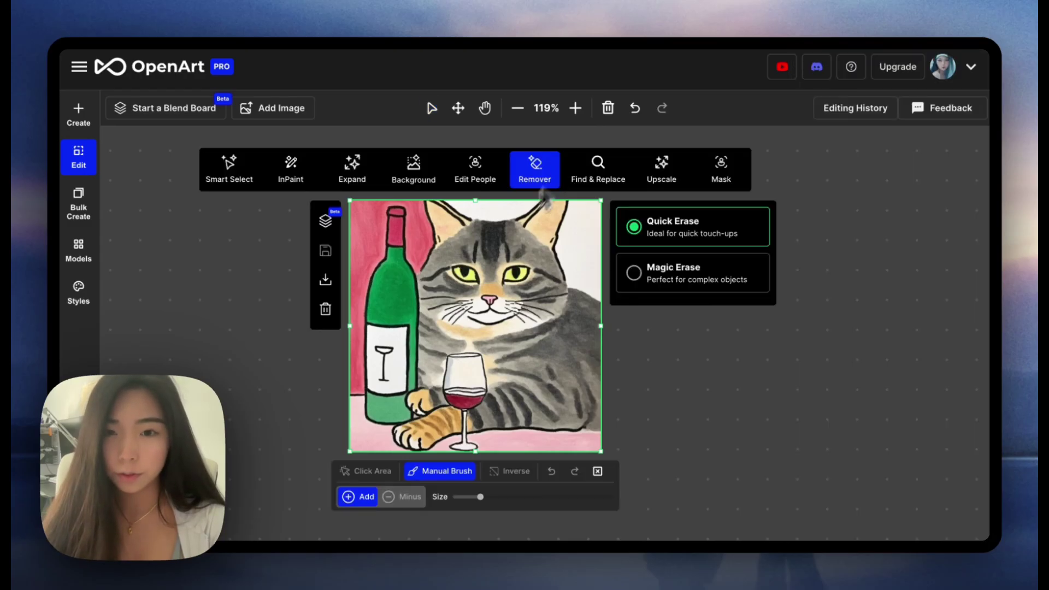
left_click(642, 290)
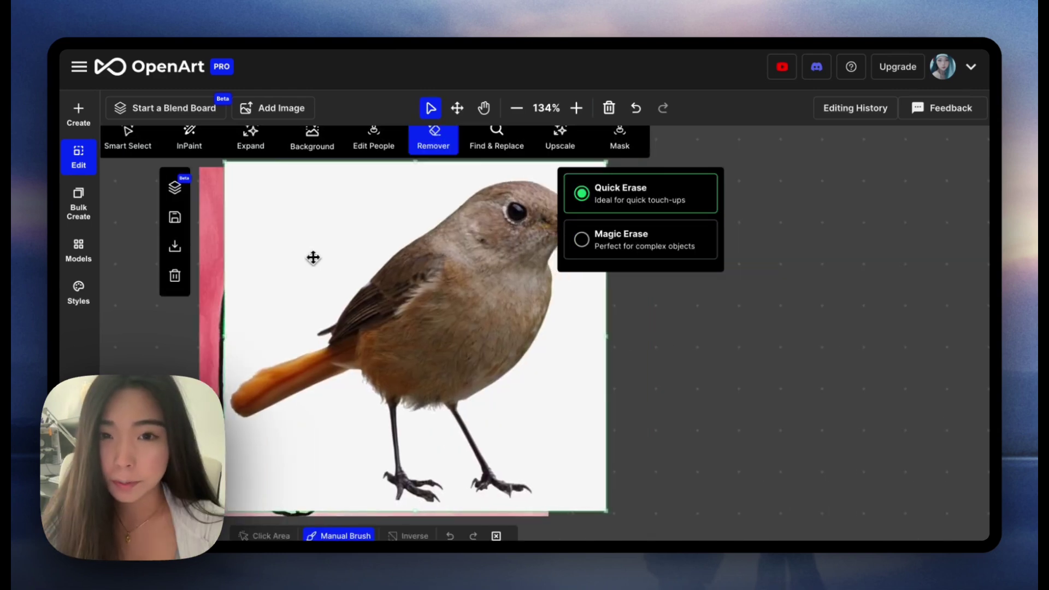
left_click_drag(570, 299, 708, 263)
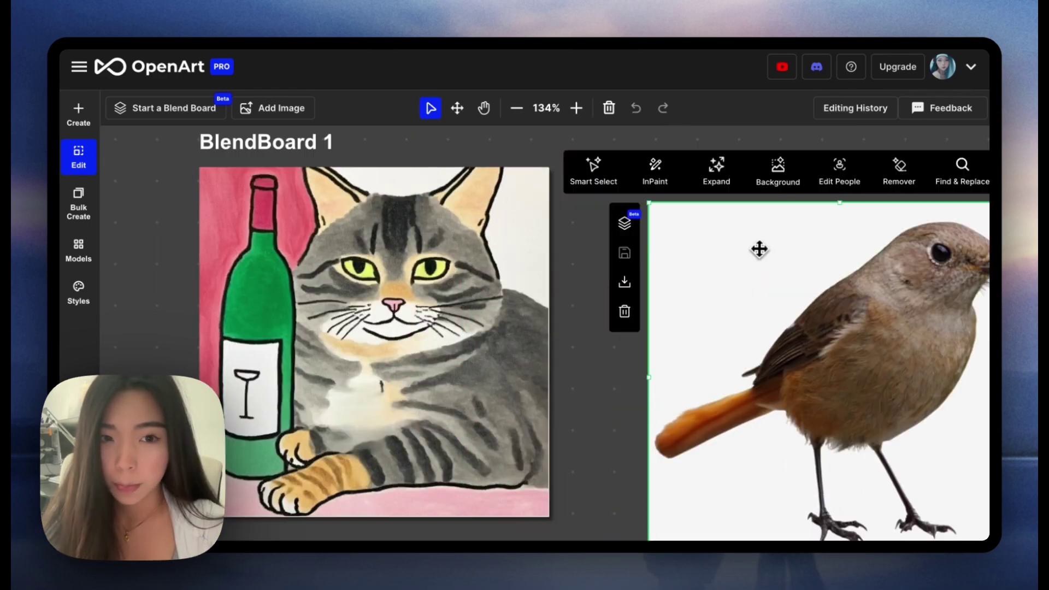
left_click_drag(759, 250, 306, 215)
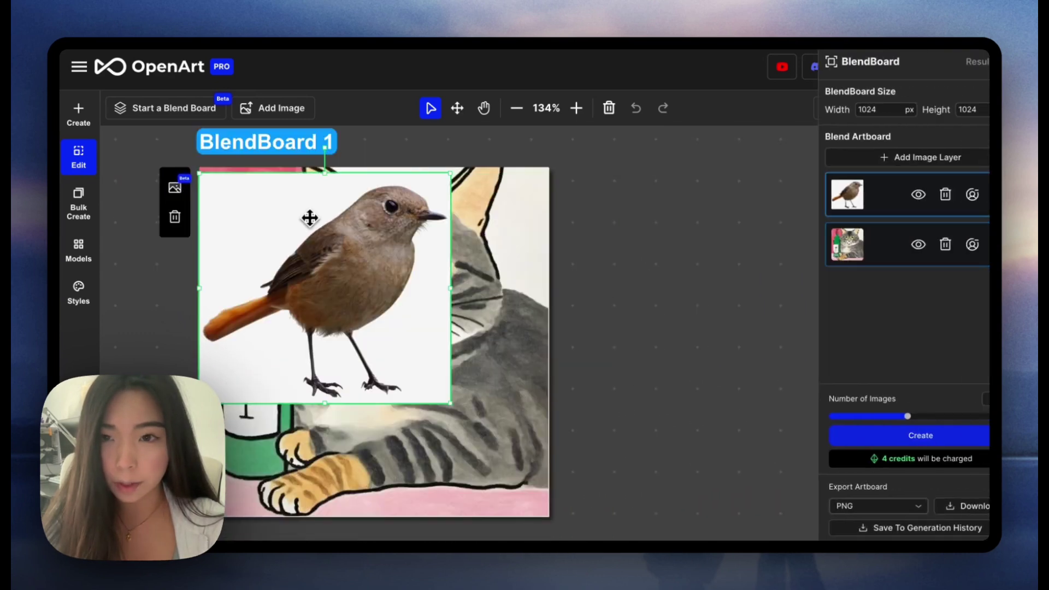
Hide the bird's white background, shrink it, and place it beside the wine bottle
left_click_drag(318, 253, 365, 330)
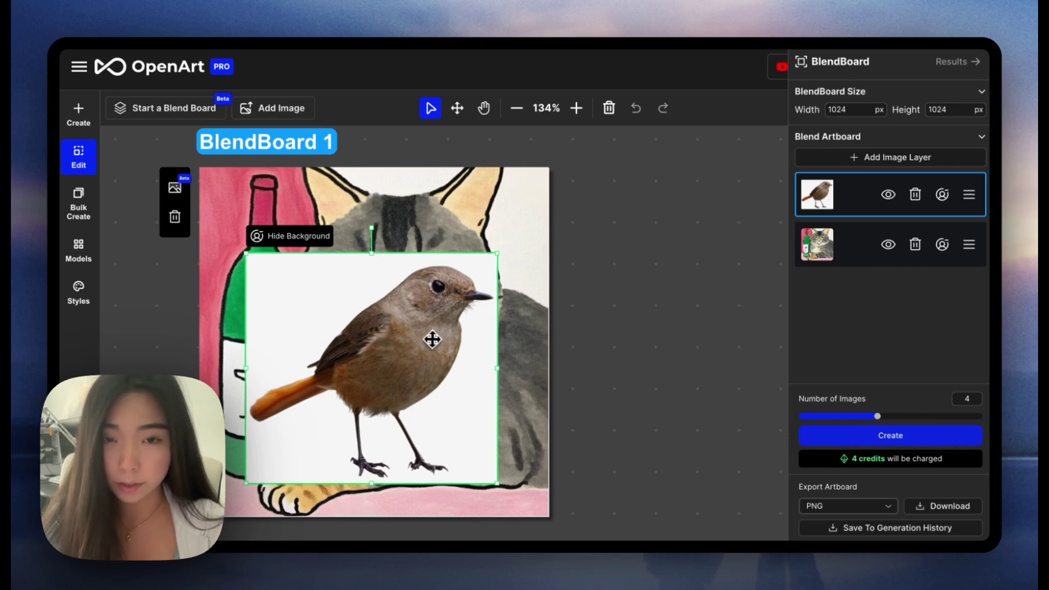
left_click(944, 198)
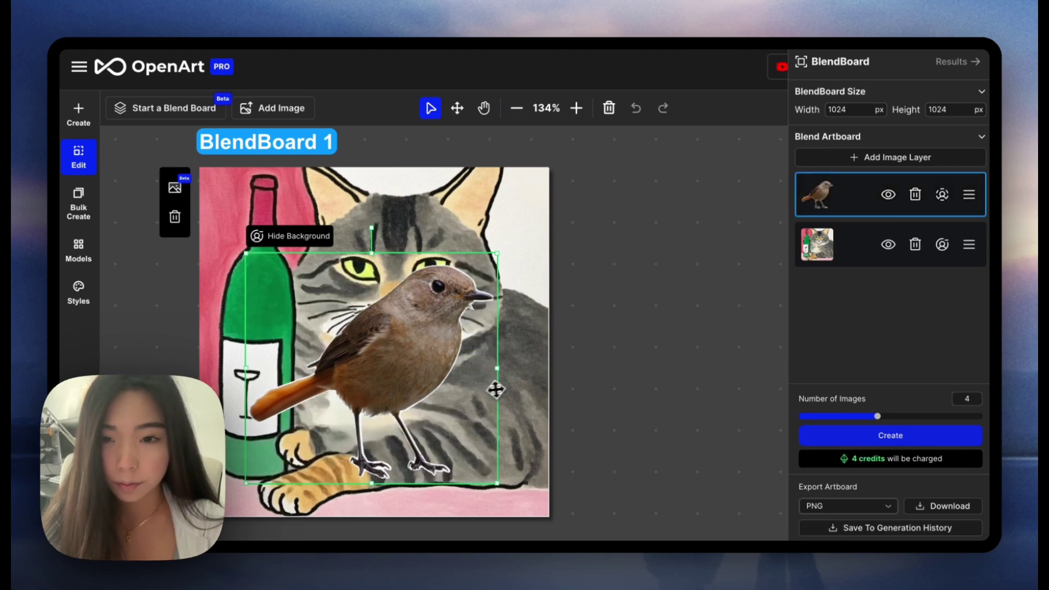
left_click_drag(396, 373, 385, 405)
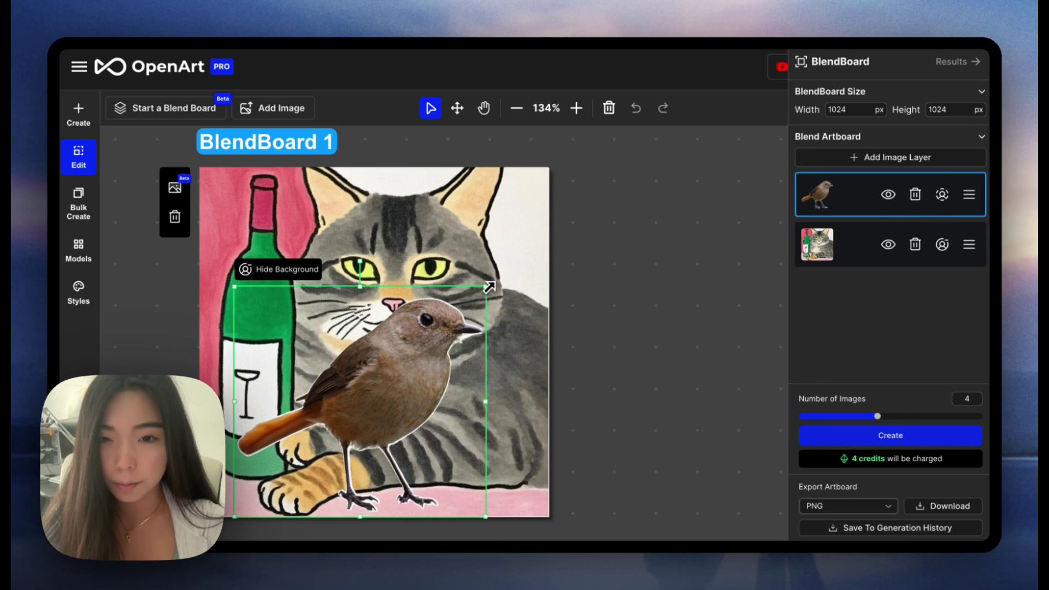
left_click_drag(487, 288, 436, 340)
left_click_drag(382, 382, 429, 351)
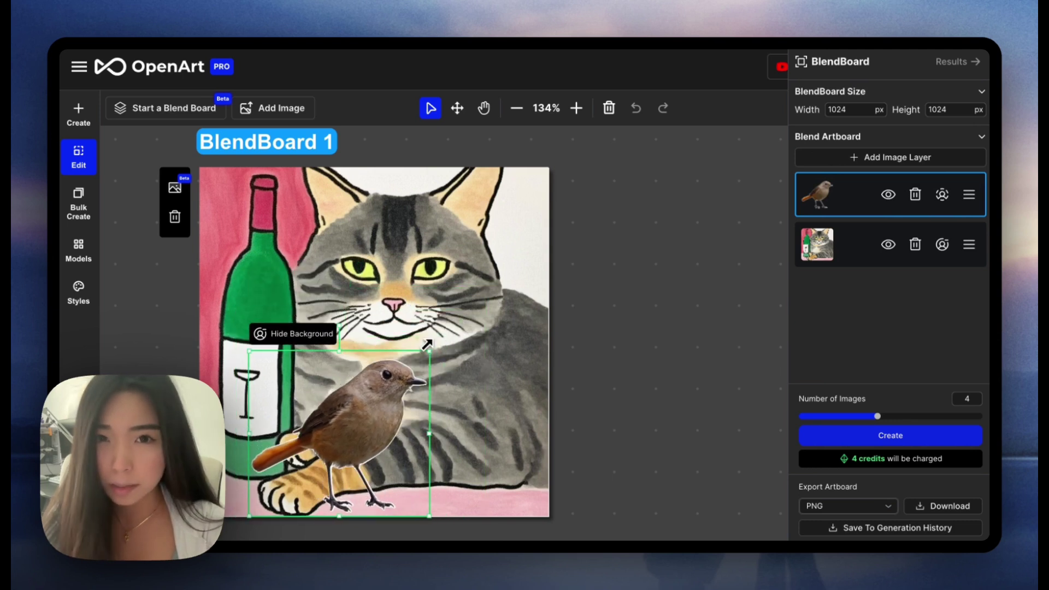
left_click_drag(340, 427, 344, 430)
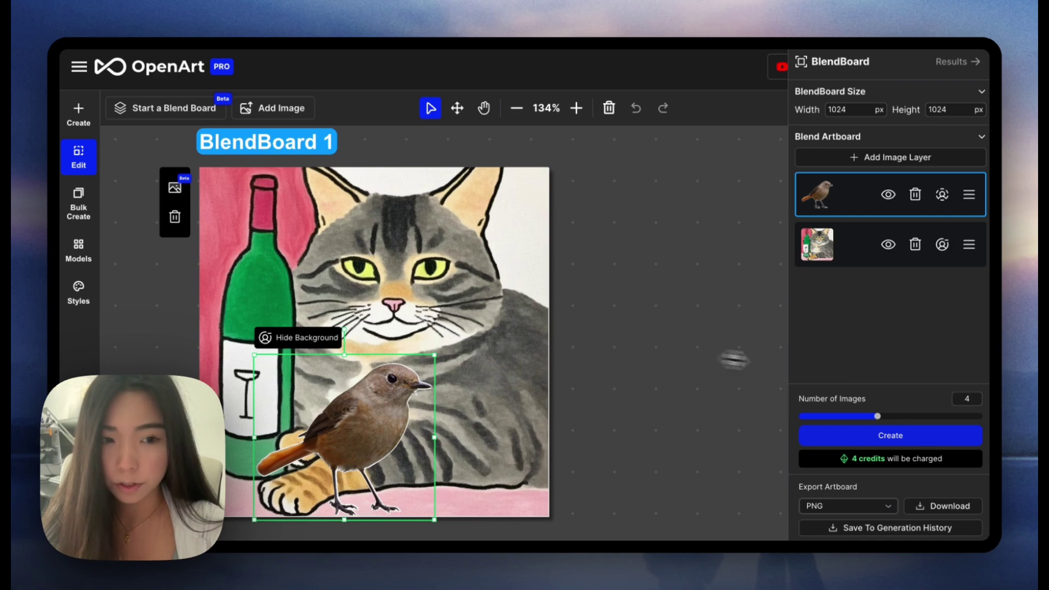
Blend the elf-and-castle board with Create and open a finished result full size
left_click(932, 437)
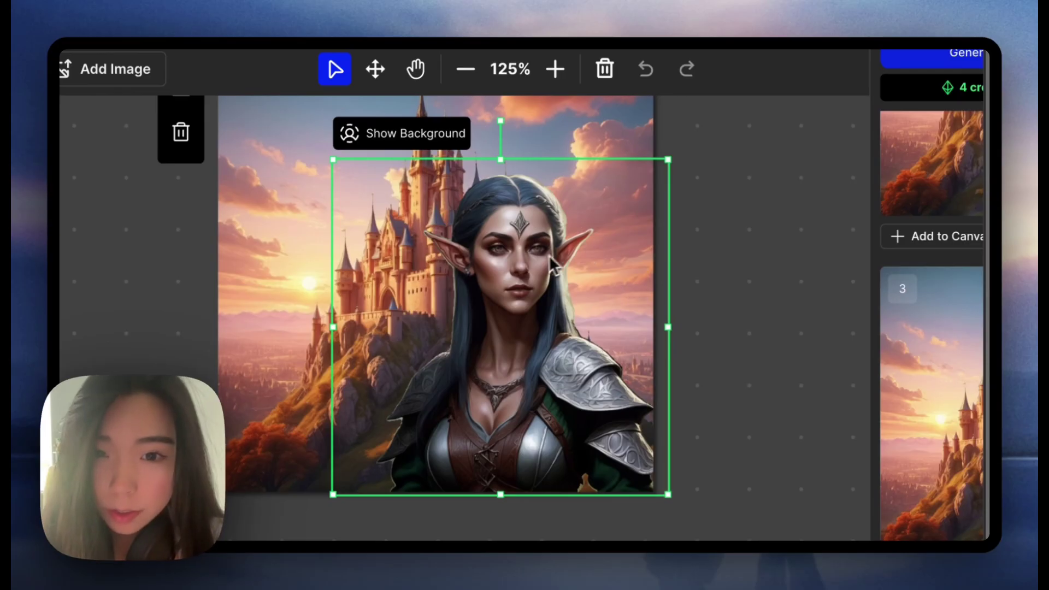
scroll(553, 267, "up", 5)
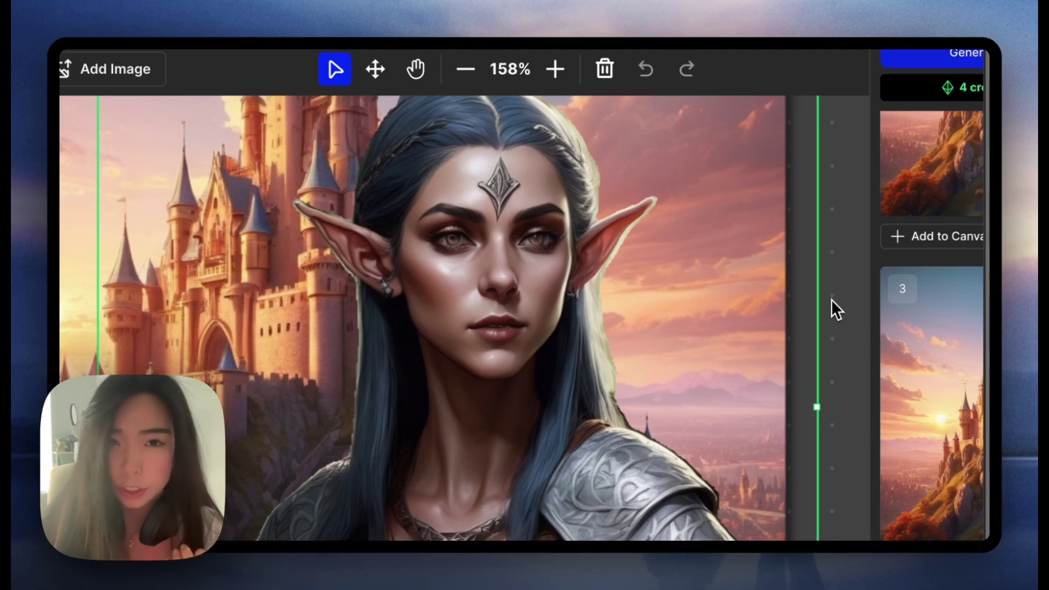
scroll(831, 300, "down", 5)
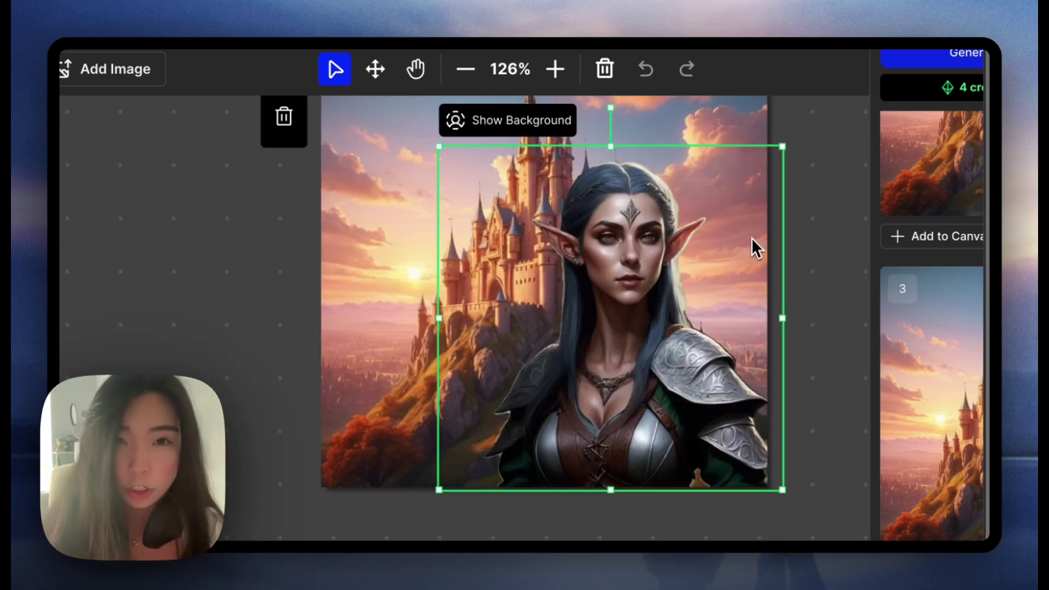
scroll(751, 238, "right", 5)
scroll(752, 238, "up", 2)
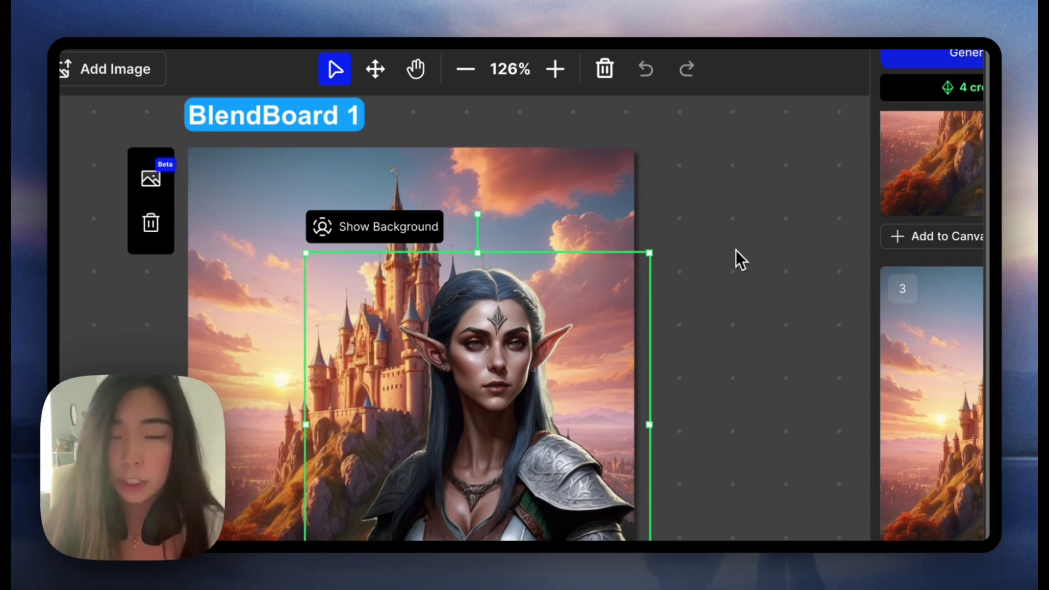
scroll(824, 258, "down", 3)
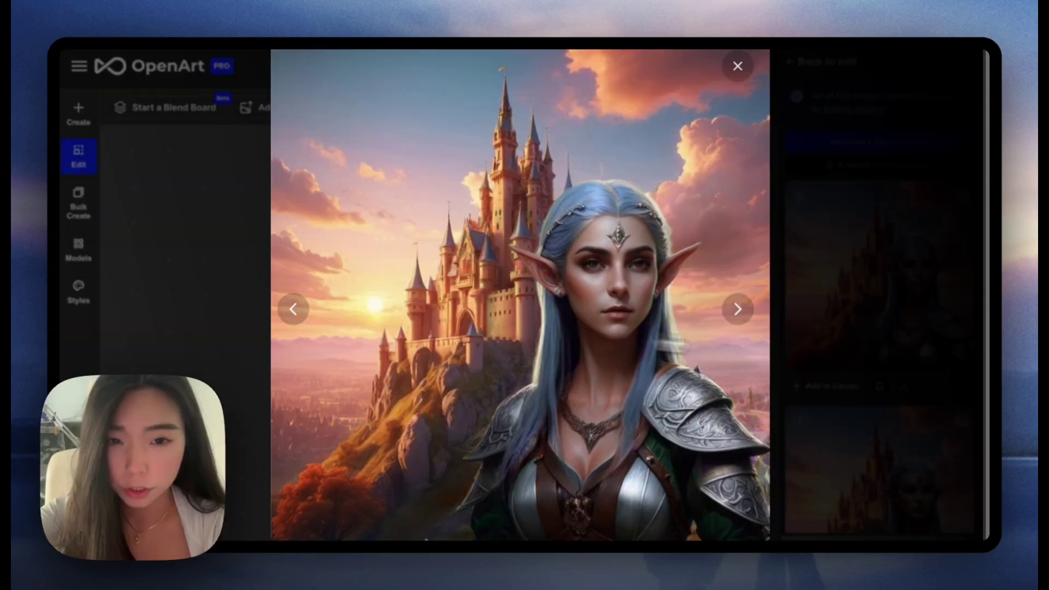
left_click(743, 315)
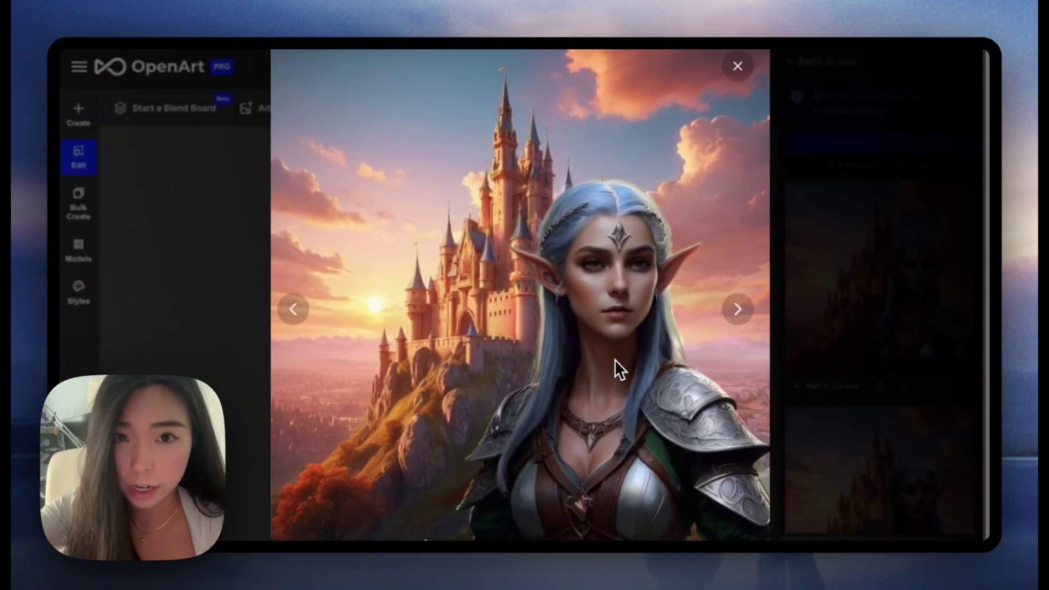
Flip forward and back through the elf-and-castle blend variants in the lightbox
left_click(744, 316)
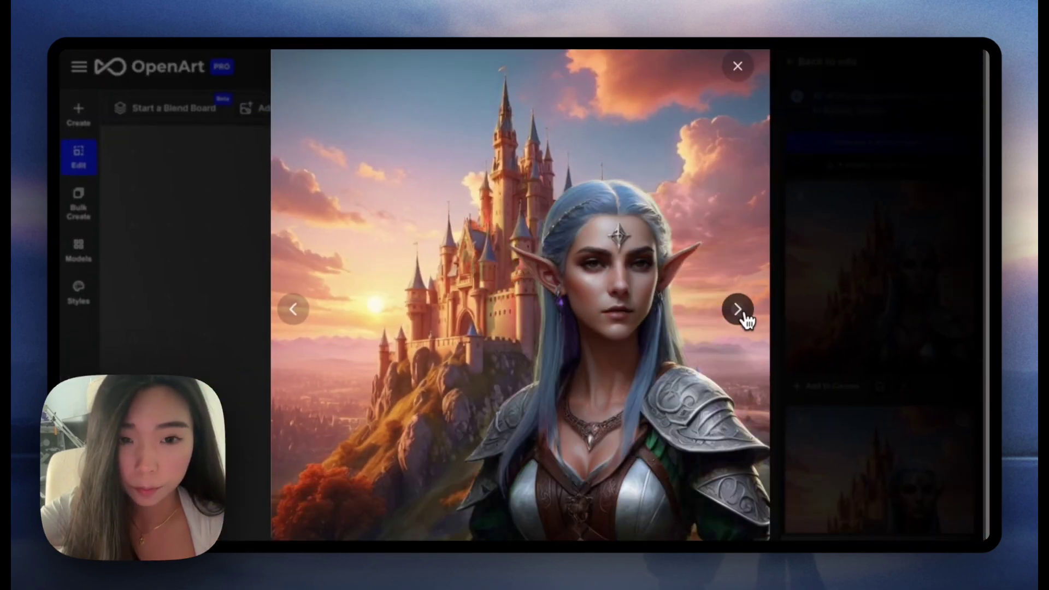
left_click(743, 316)
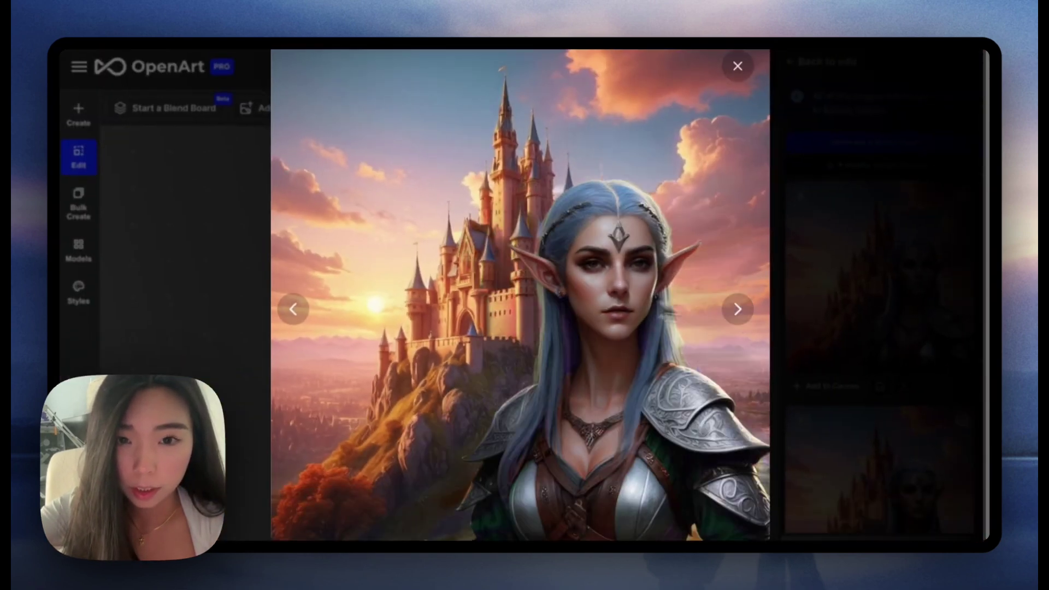
left_click(293, 307)
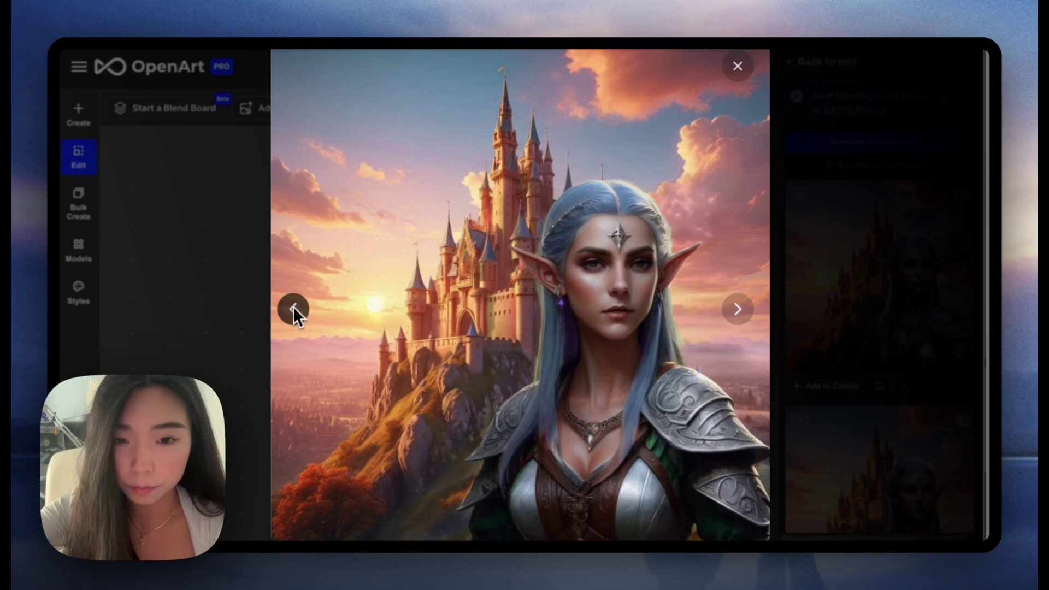
key("Right")
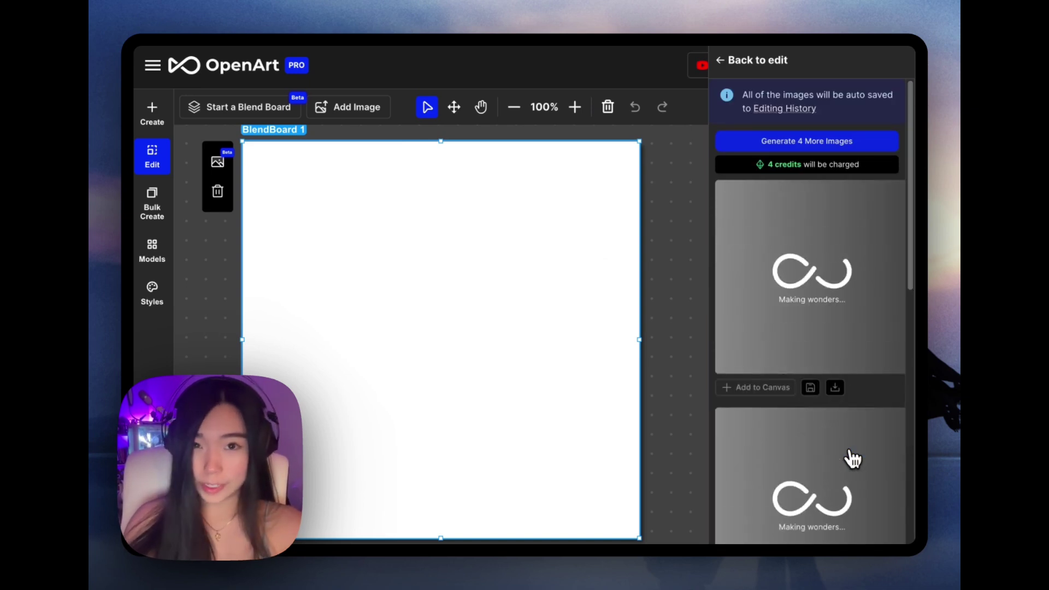
Return to board settings, widen the BlendBoard, then delete it for a fresh 1024×1024 board
scroll(808, 266, "down", 2)
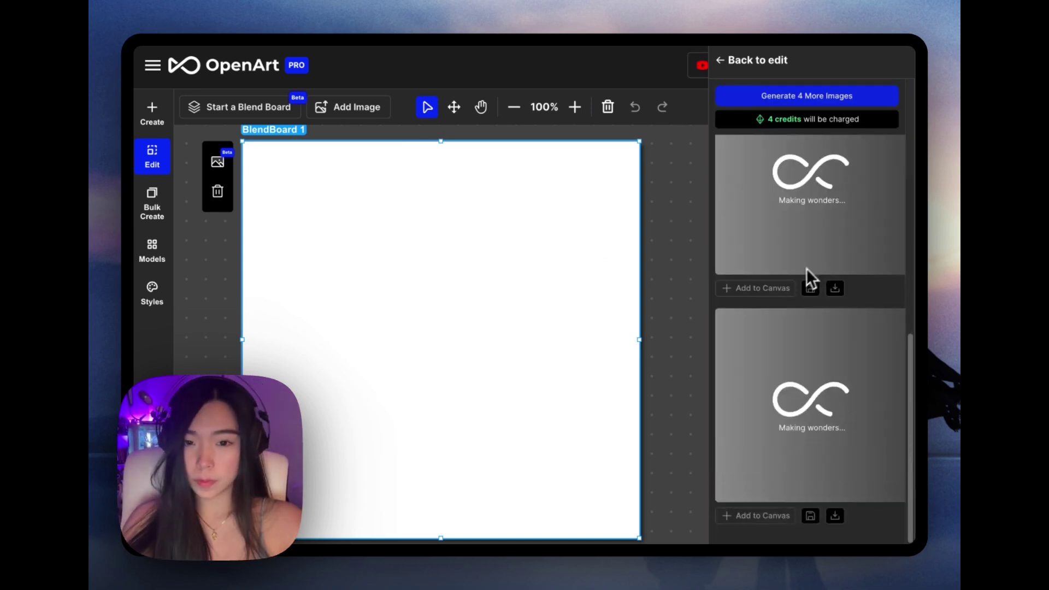
scroll(839, 328, "up", 2)
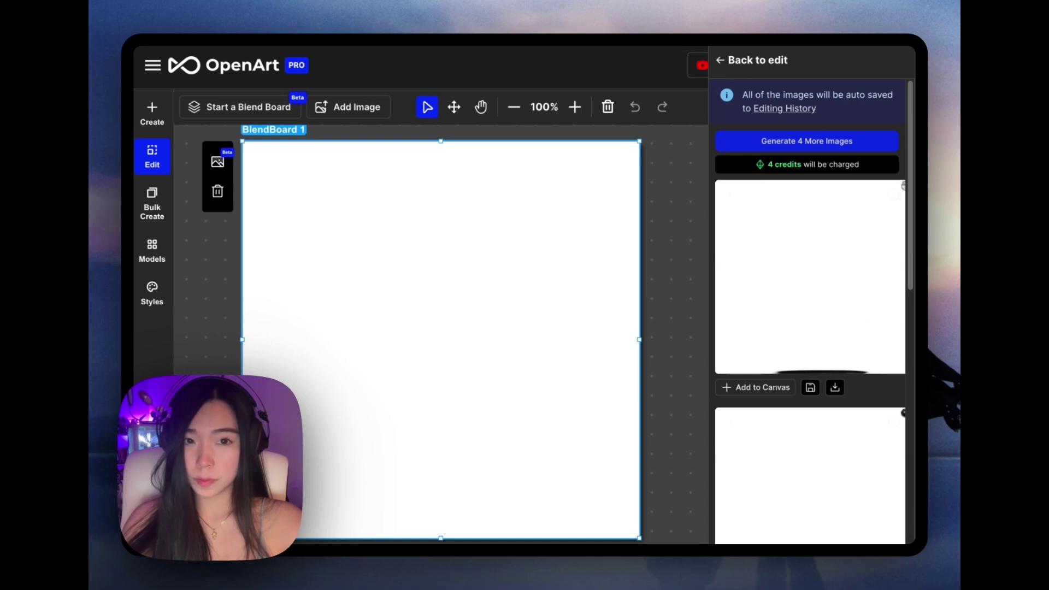
left_click(721, 61)
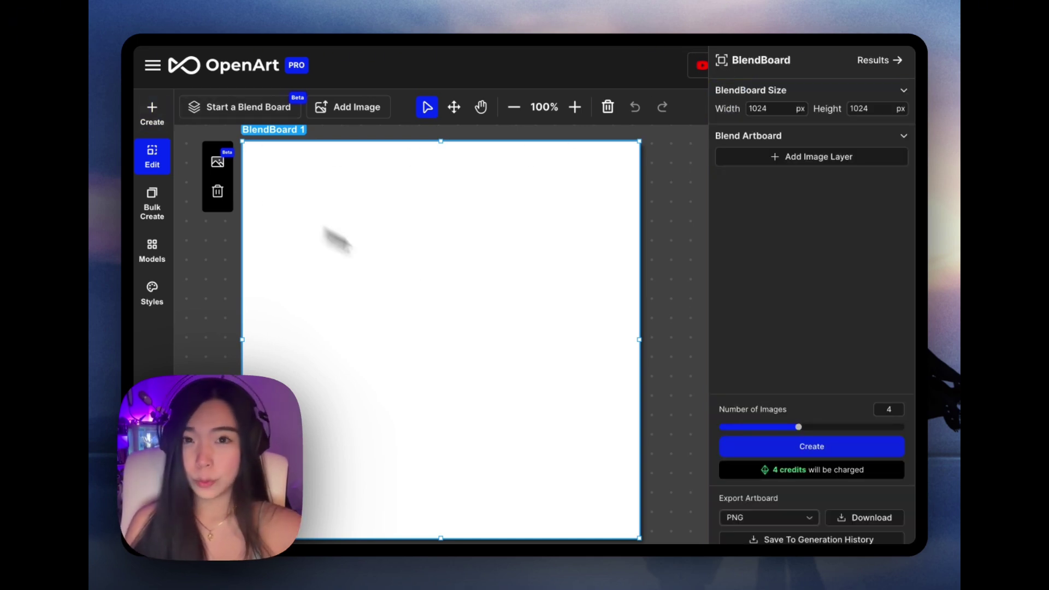
left_click(780, 109)
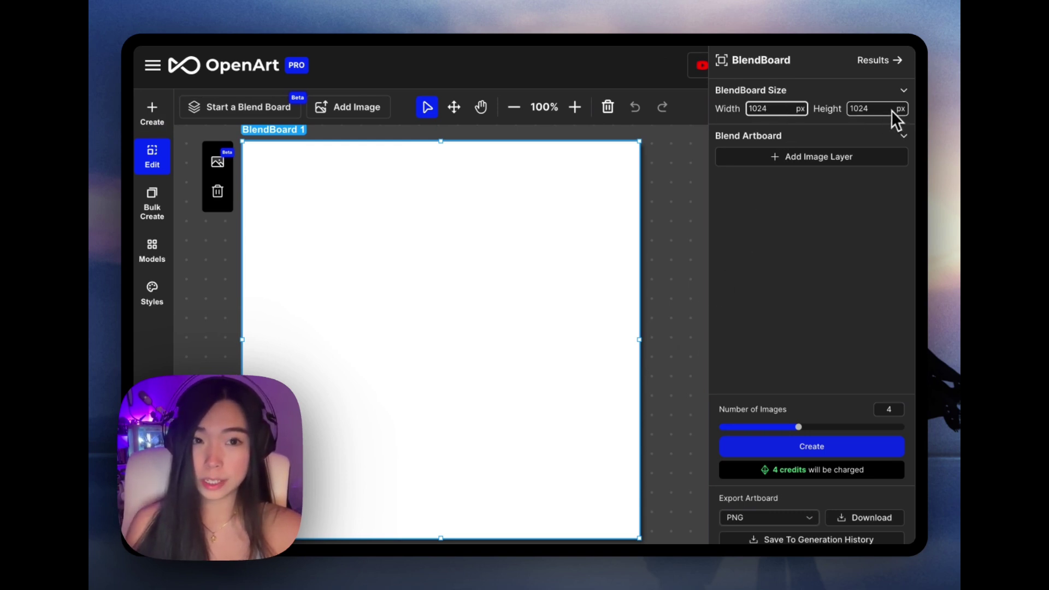
left_click_drag(639, 339, 680, 322)
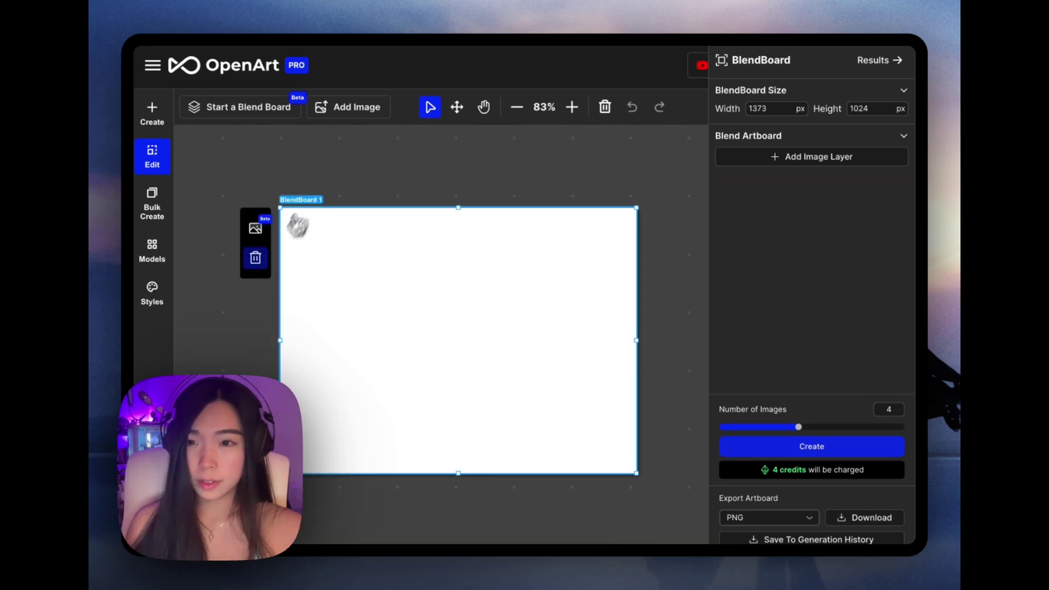
left_click(261, 257)
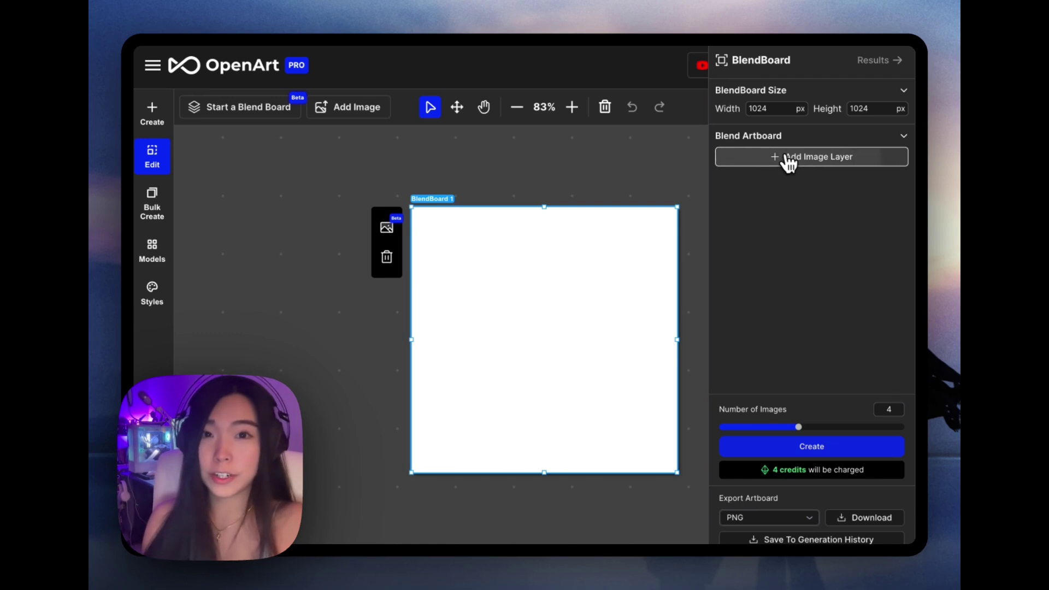
Bring the castle painting onto the canvas and move it to the right
left_click_drag(636, 235, 503, 282)
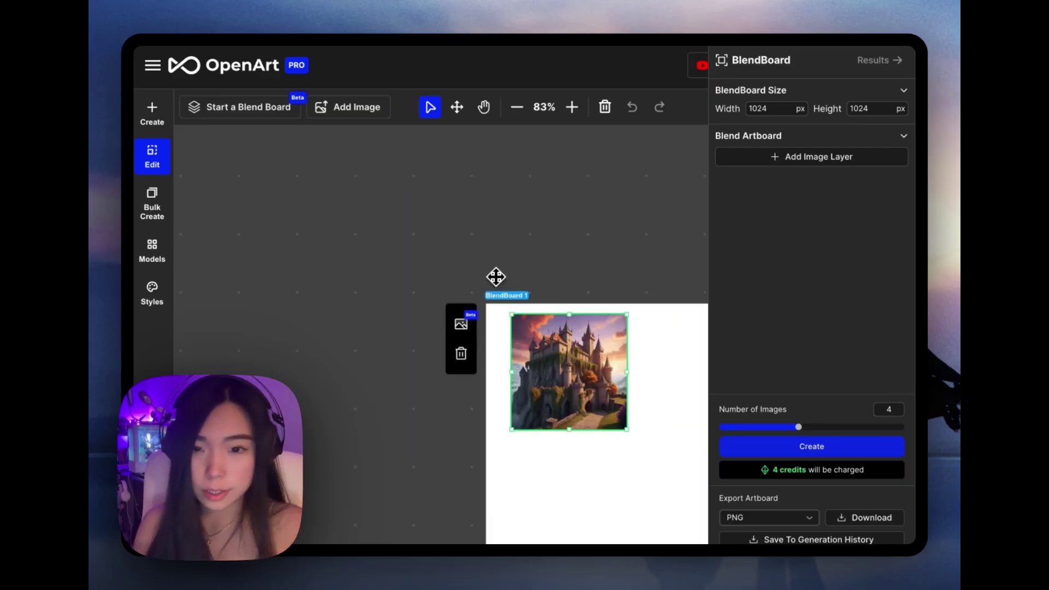
scroll(495, 277, "right", 5)
scroll(496, 277, "down", 4)
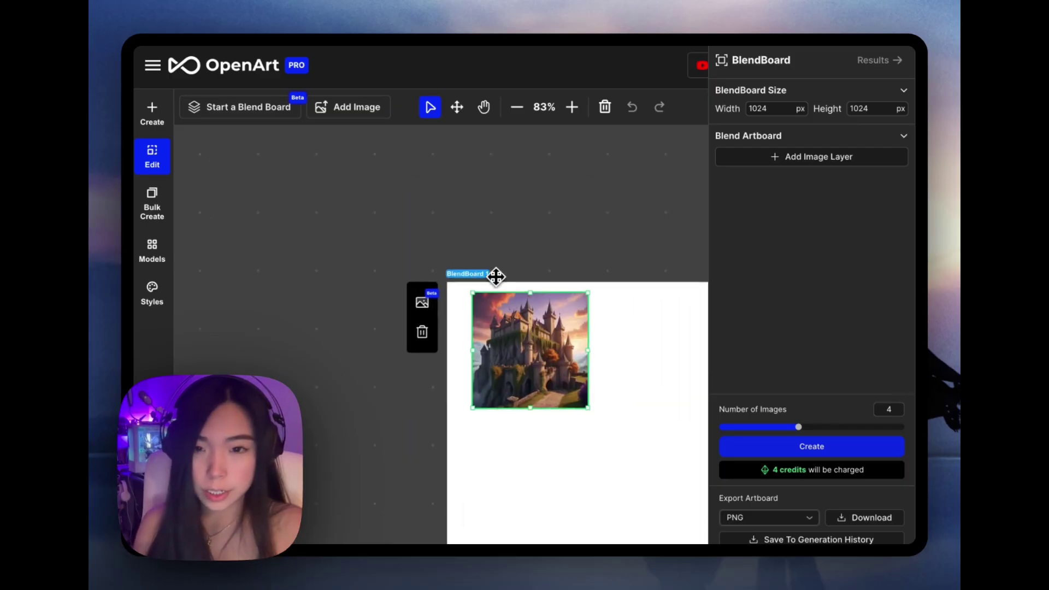
scroll(442, 273, "up", 5)
scroll(442, 273, "down", 5)
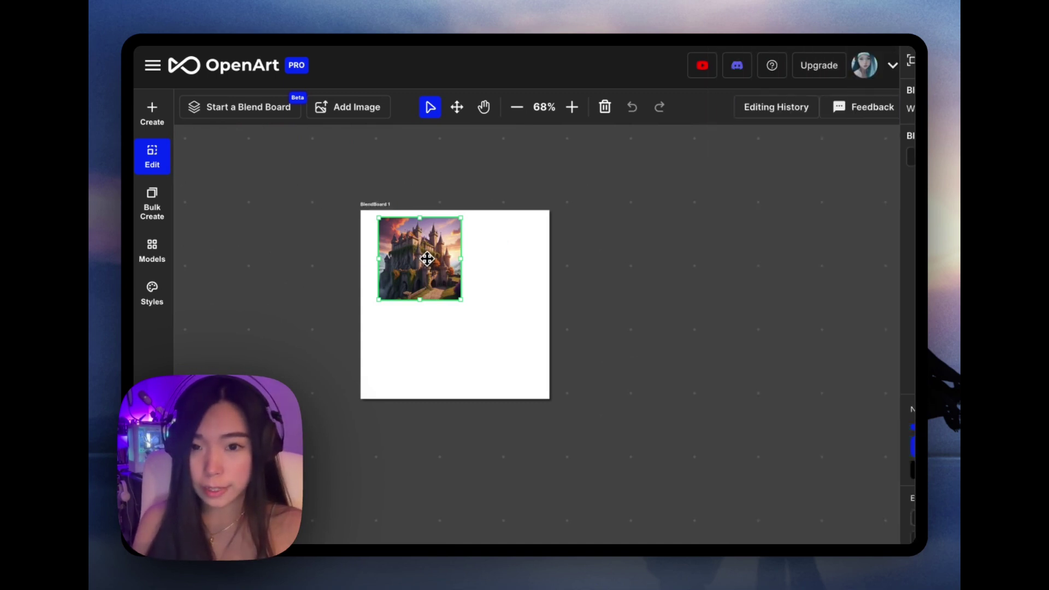
left_click_drag(421, 258, 641, 272)
Zoom in and drop the castle painting onto the blank artboard as a layer
double_click(638, 282)
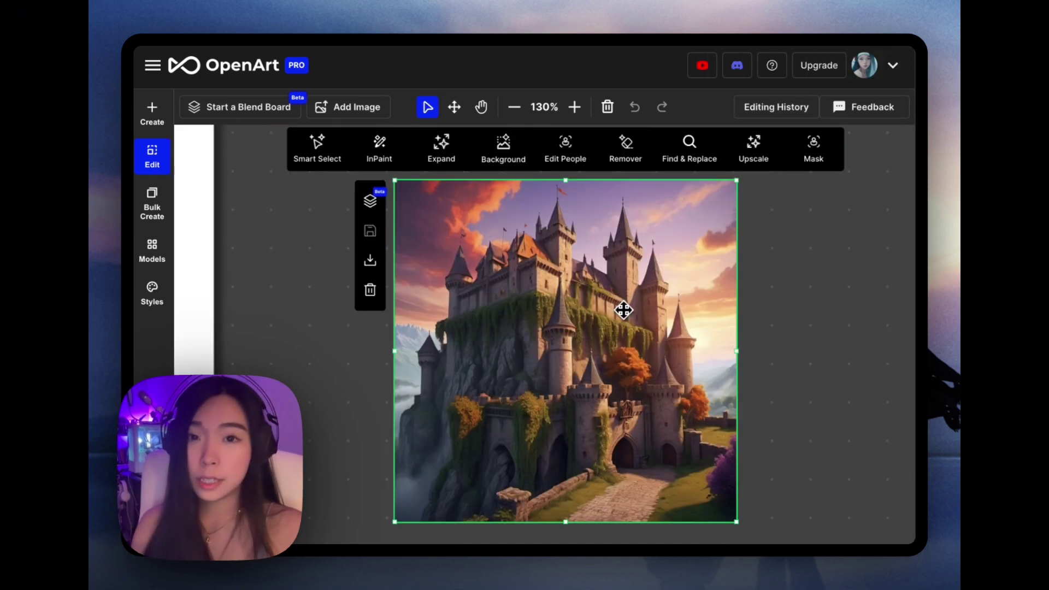
scroll(769, 336, "up", 2)
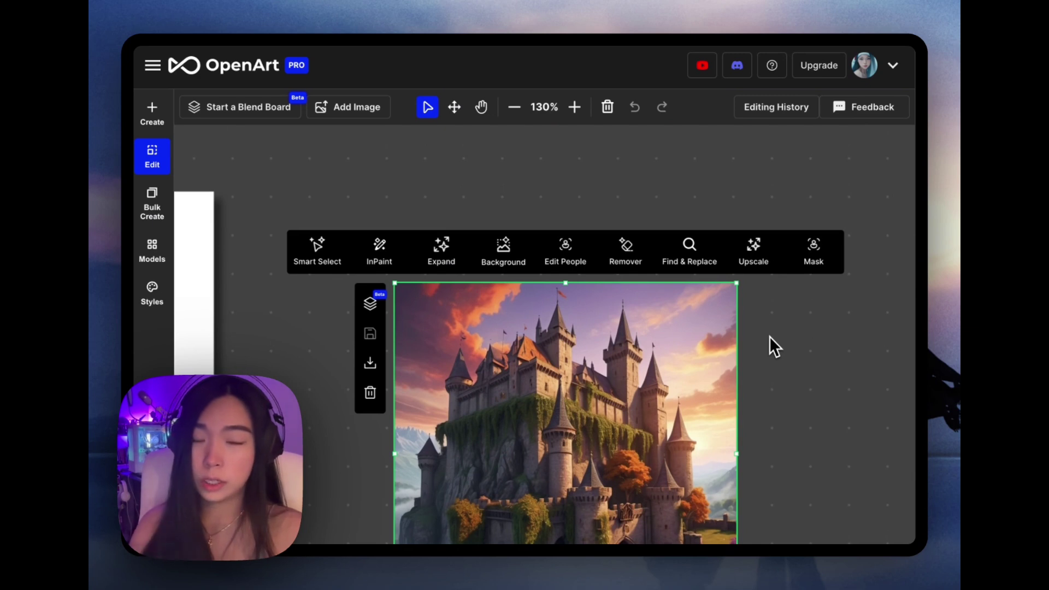
scroll(726, 335, "down", 5)
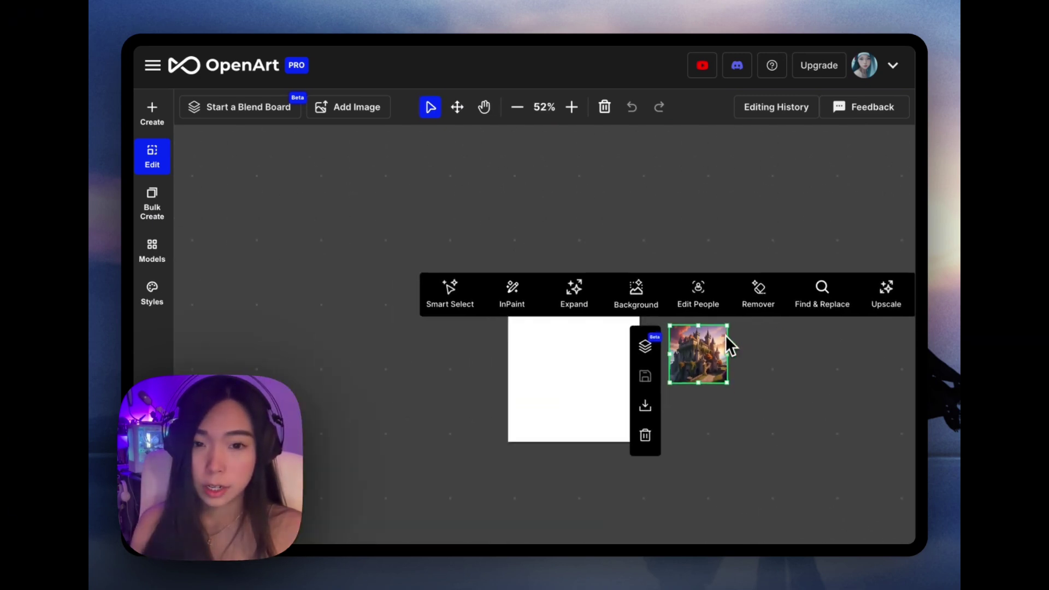
scroll(725, 336, "up", 3)
left_click_drag(693, 347, 270, 367)
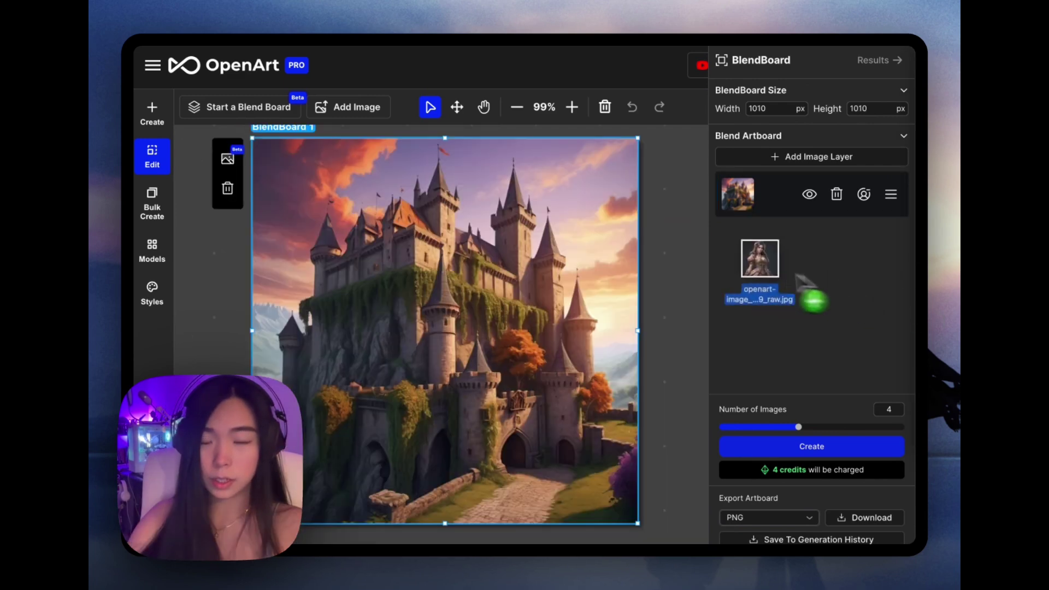
Add the princess portrait over the castle, then toggle each layer's visibility to check it
left_click_drag(768, 271, 672, 265)
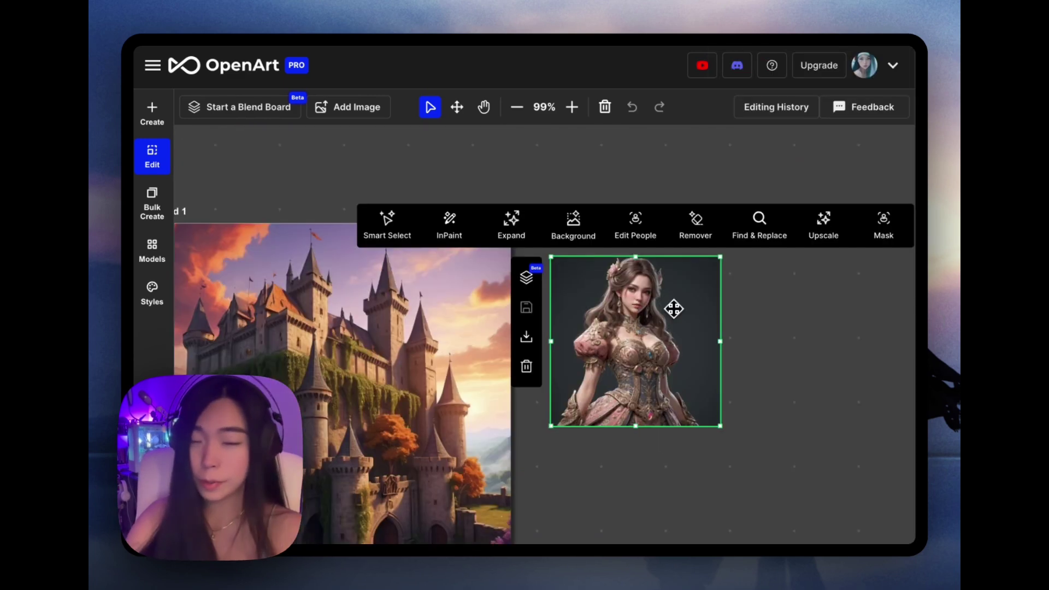
left_click_drag(673, 309, 325, 304)
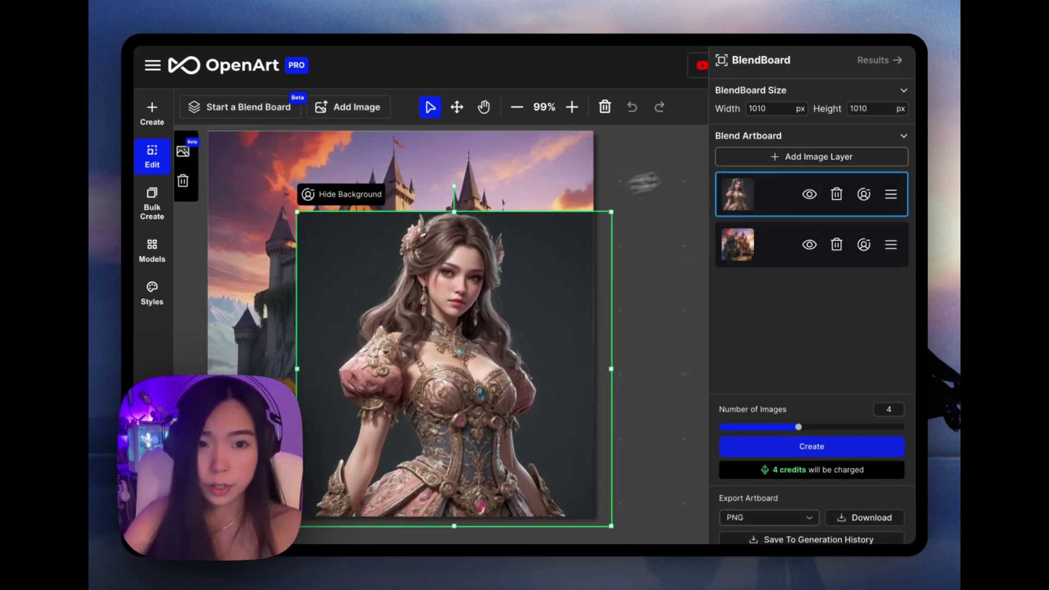
left_click(810, 196)
left_click(810, 195)
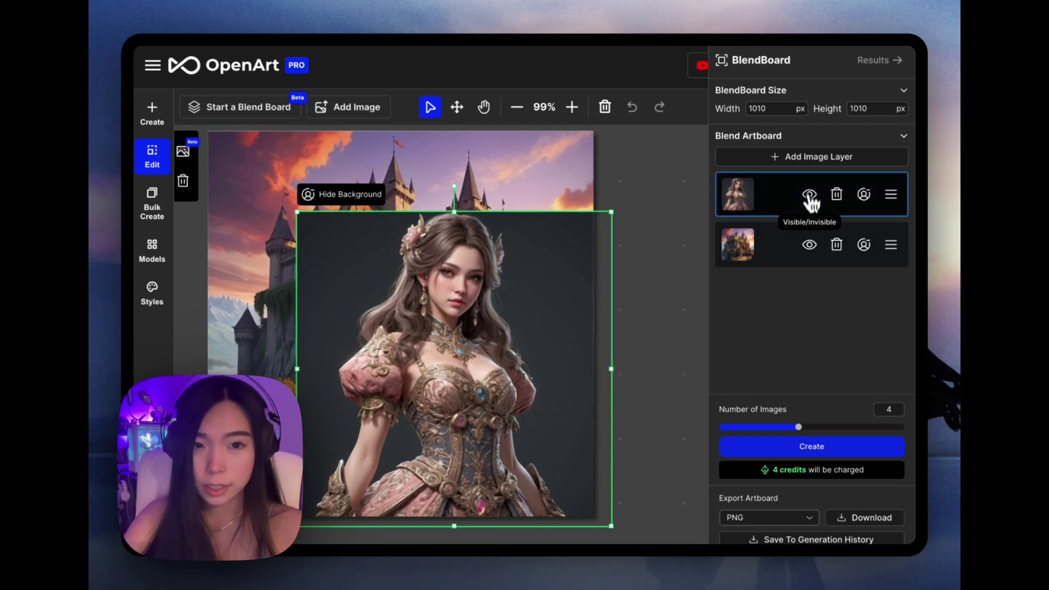
left_click(809, 246)
left_click(809, 245)
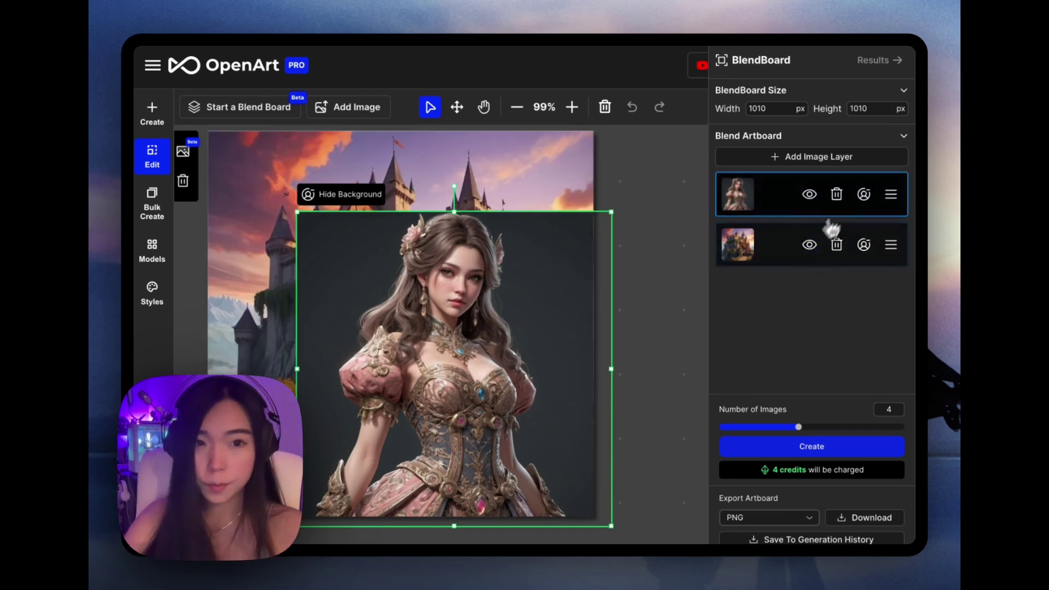
Hide the princess's dark background, shrink her, and move her to the lower left
left_click(864, 195)
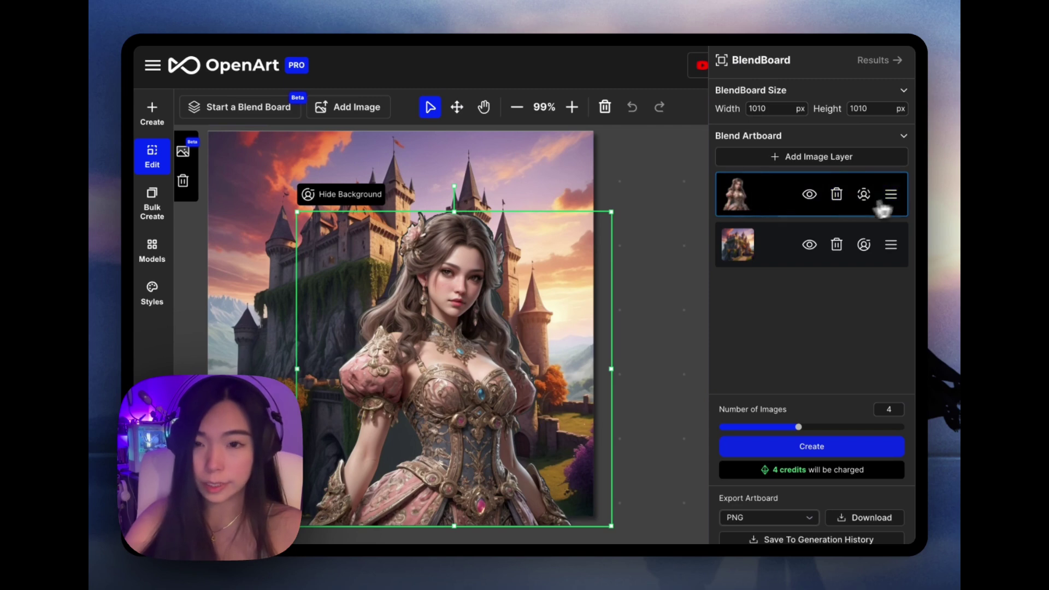
mouse_move(473, 358)
left_mouse_down()
mouse_move(428, 312)
mouse_move(435, 426)
mouse_move(514, 296)
mouse_move(479, 347)
mouse_move(492, 354)
left_mouse_up()
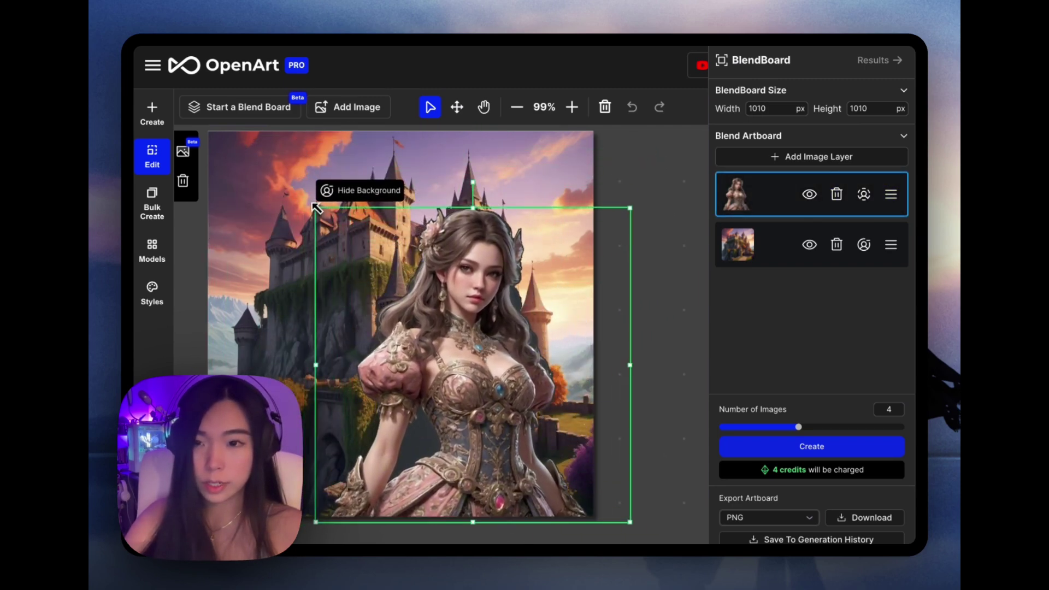
left_click_drag(317, 208, 375, 265)
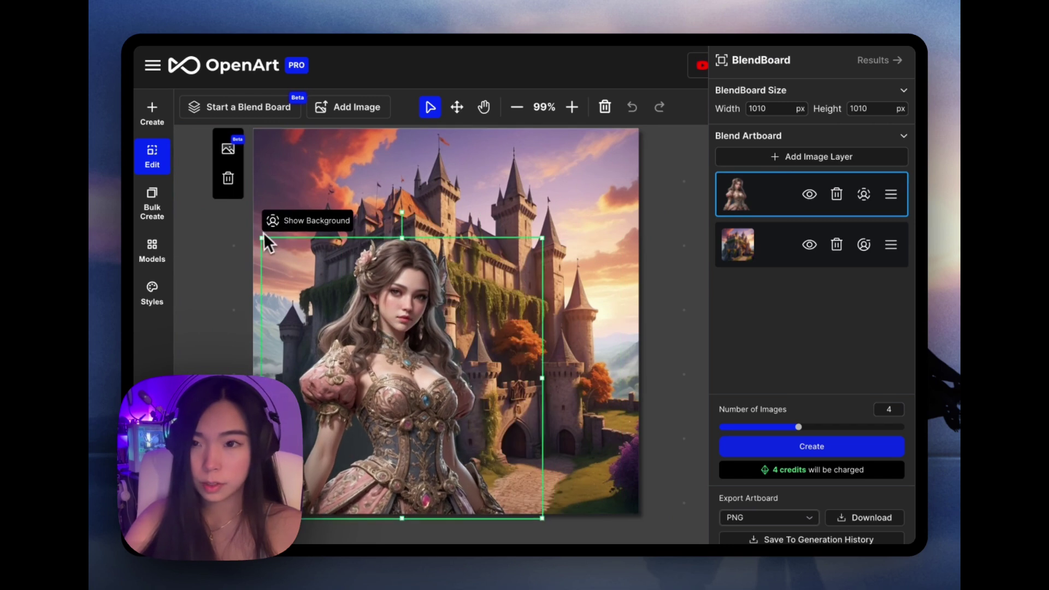
left_click_drag(263, 236, 268, 246)
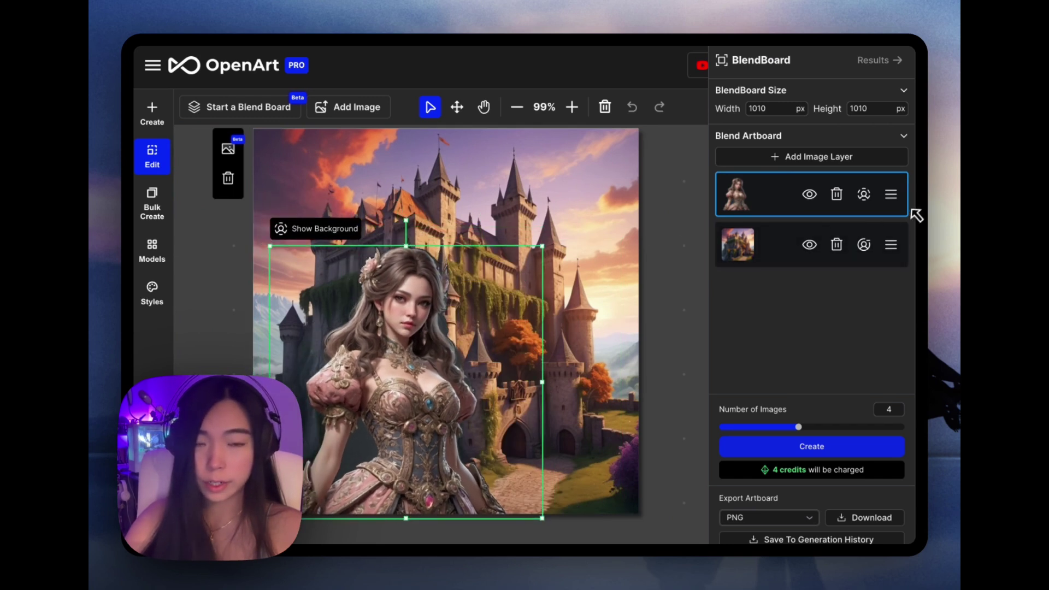
mouse_move(894, 197)
left_mouse_down()
mouse_move(895, 246)
mouse_move(897, 208)
left_mouse_up()
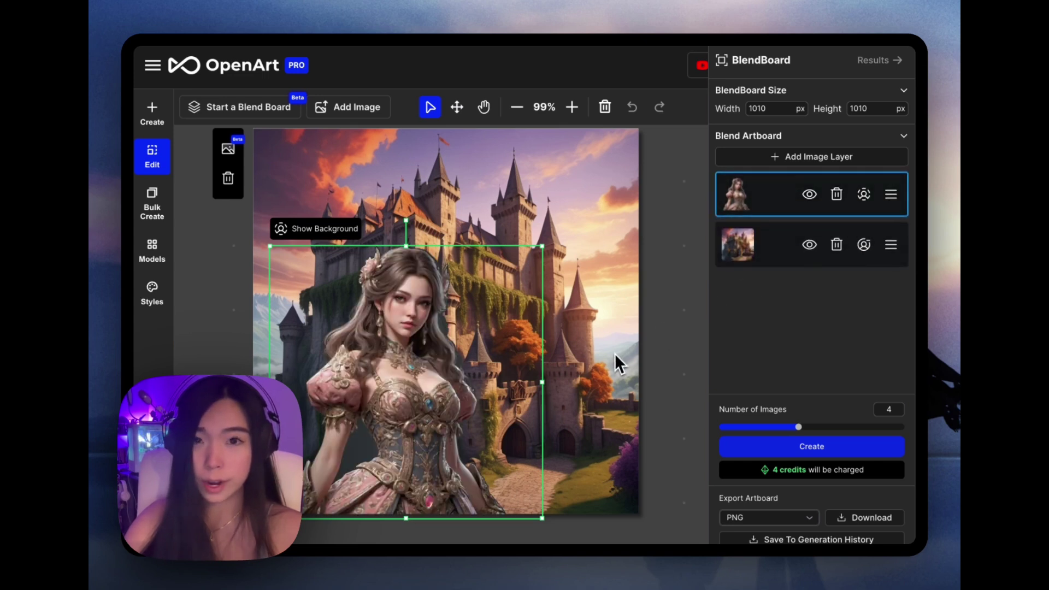
scroll(655, 310, "up", 1)
scroll(654, 310, "right", 1)
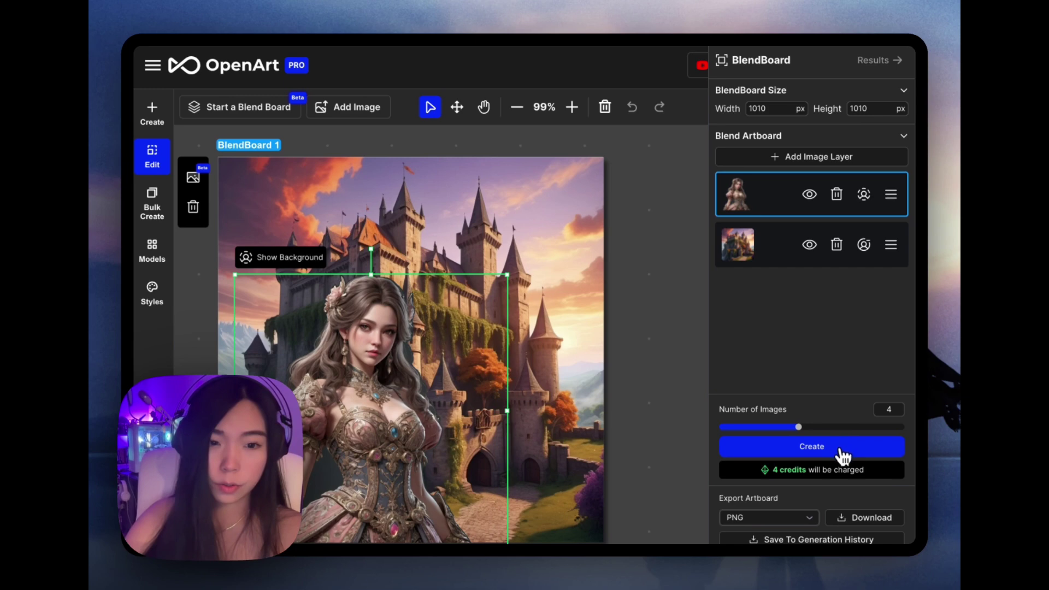
Enlarge blend result 12, view the next result, then close the preview
left_click(838, 259)
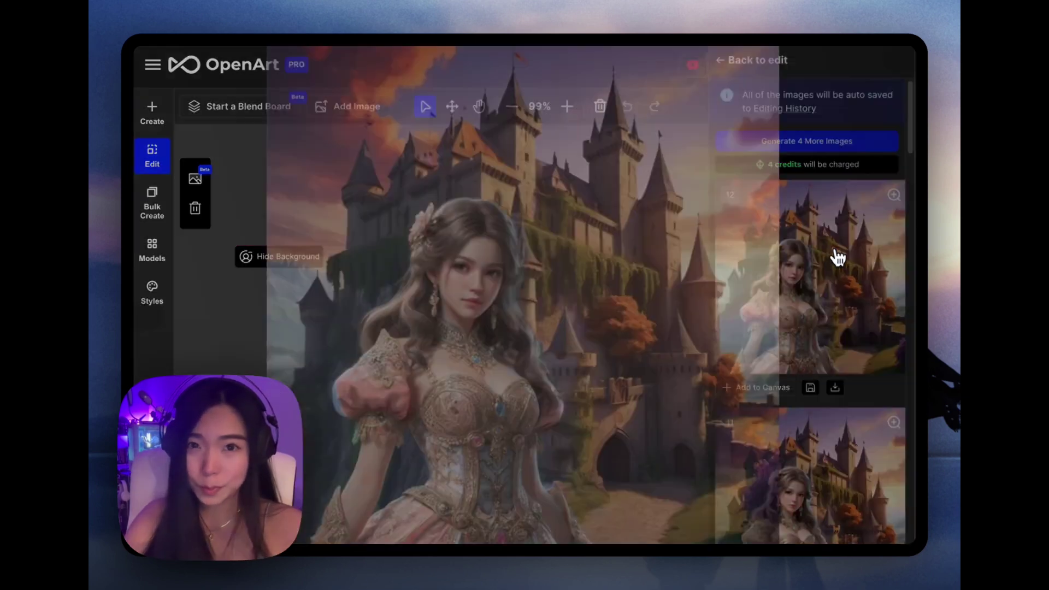
left_click(749, 318)
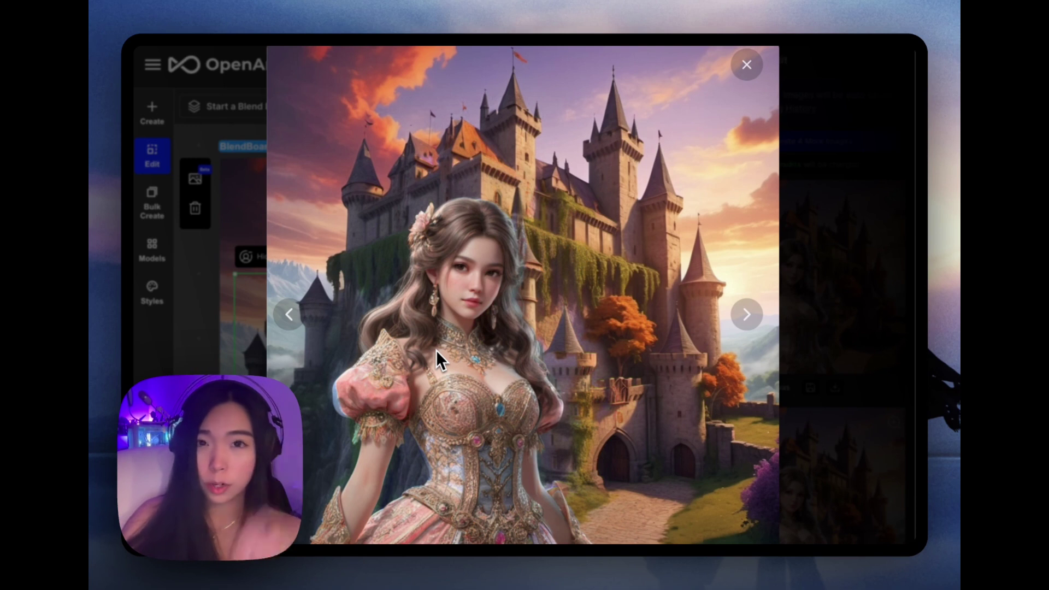
left_click(857, 240)
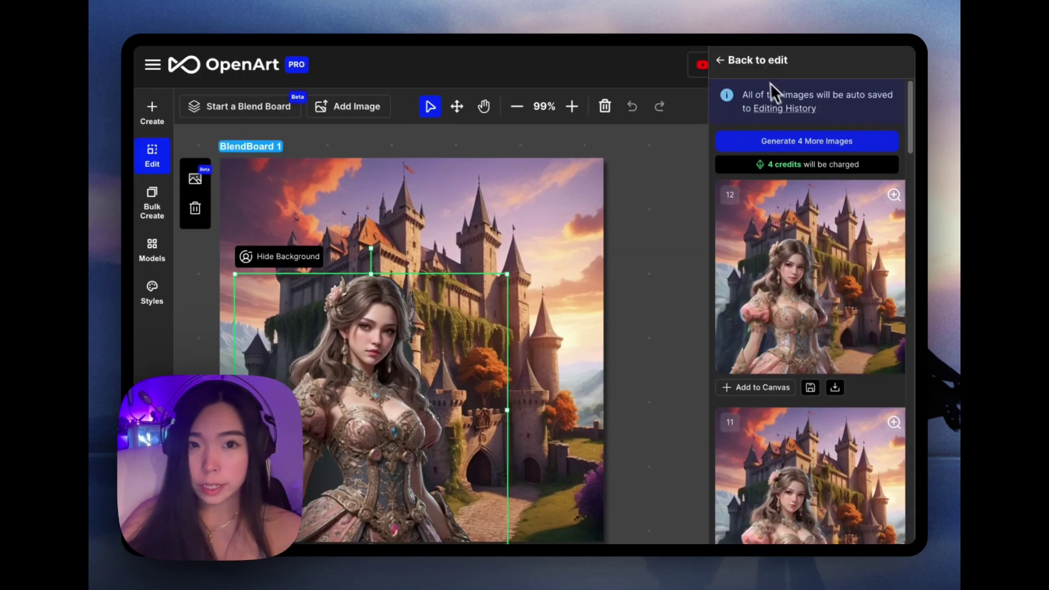
Back in the editor, show and then hide the princess layer's dark backdrop again
left_click(726, 62)
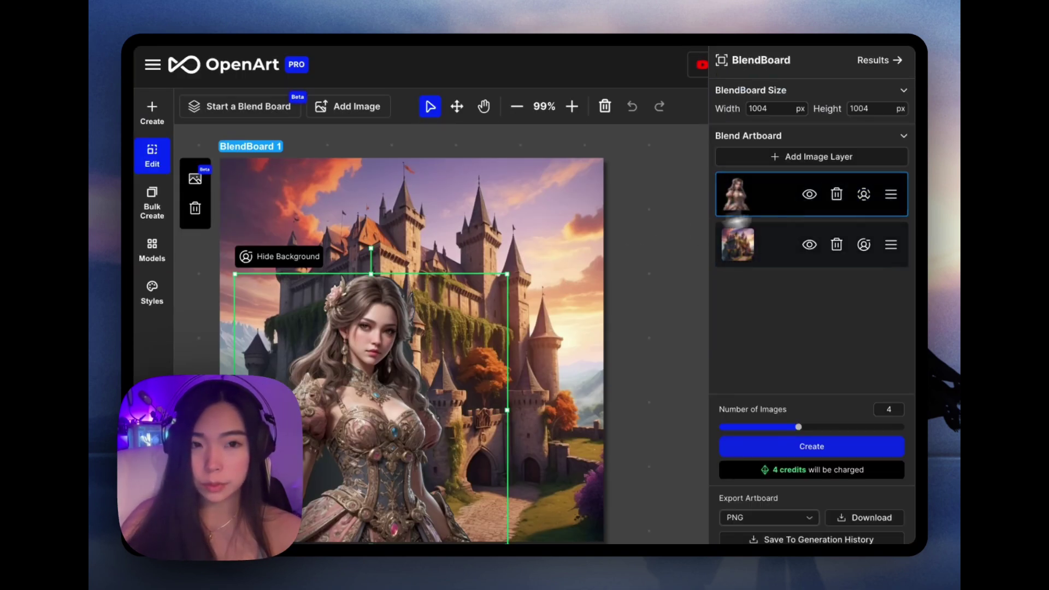
left_click(869, 198)
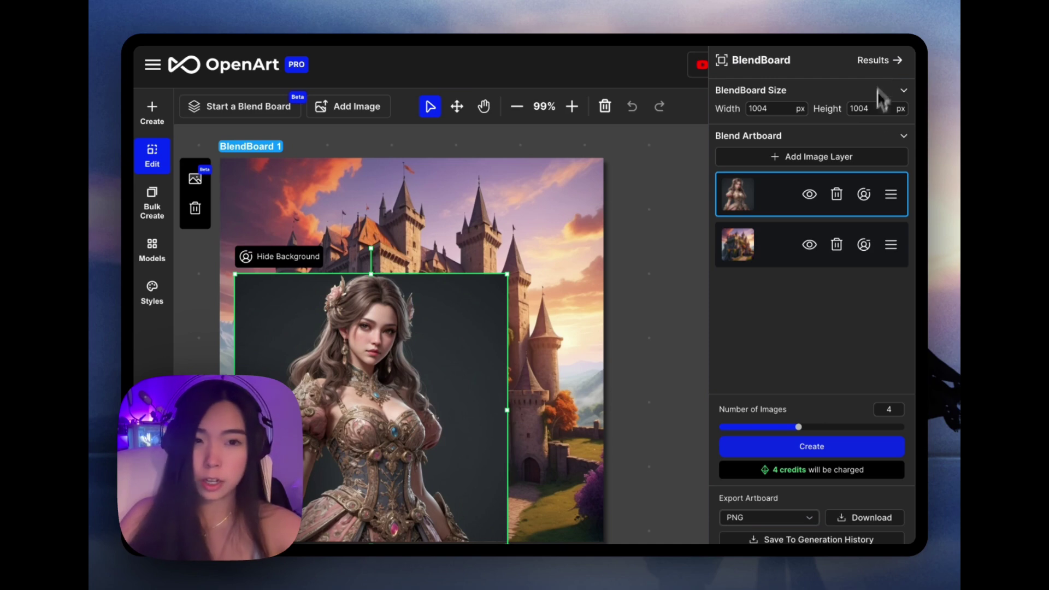
left_click(864, 195)
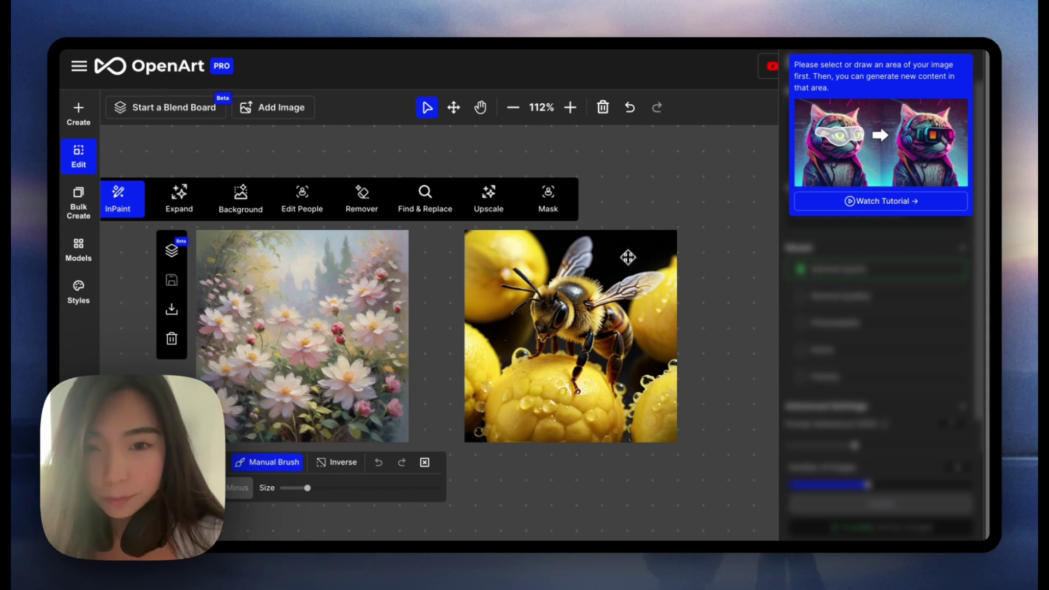
Drop the bee photo onto the flower painting and hide its background
left_click_drag(631, 265, 337, 276)
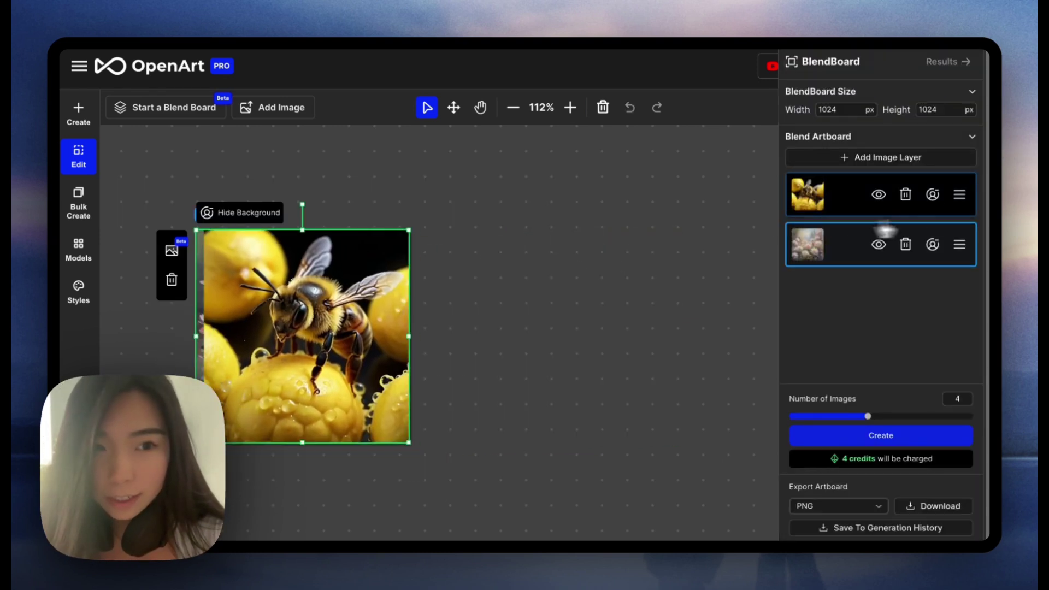
left_click(934, 197)
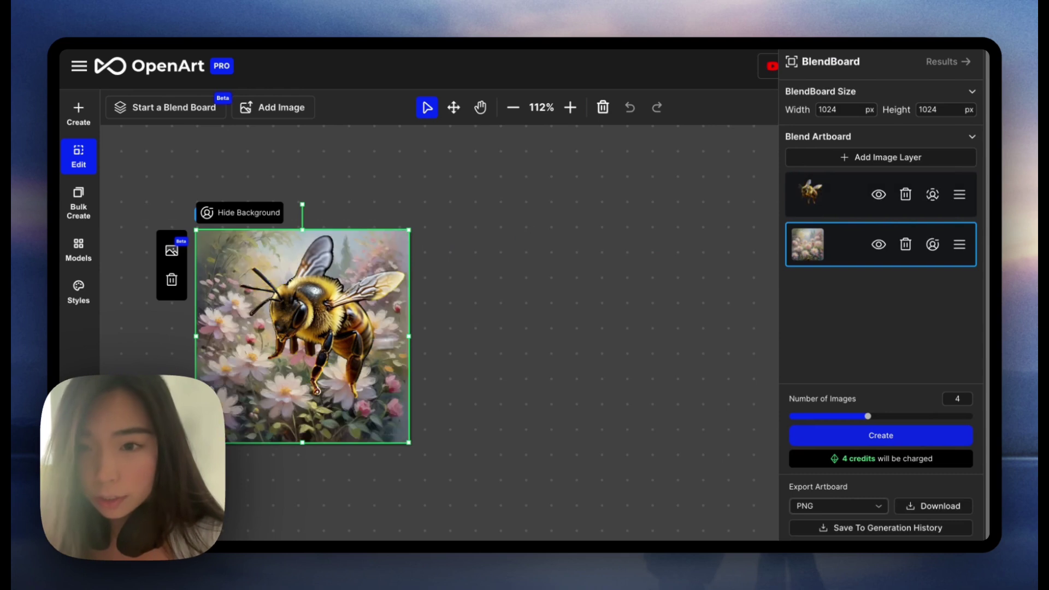
scroll(328, 312, "up", 3)
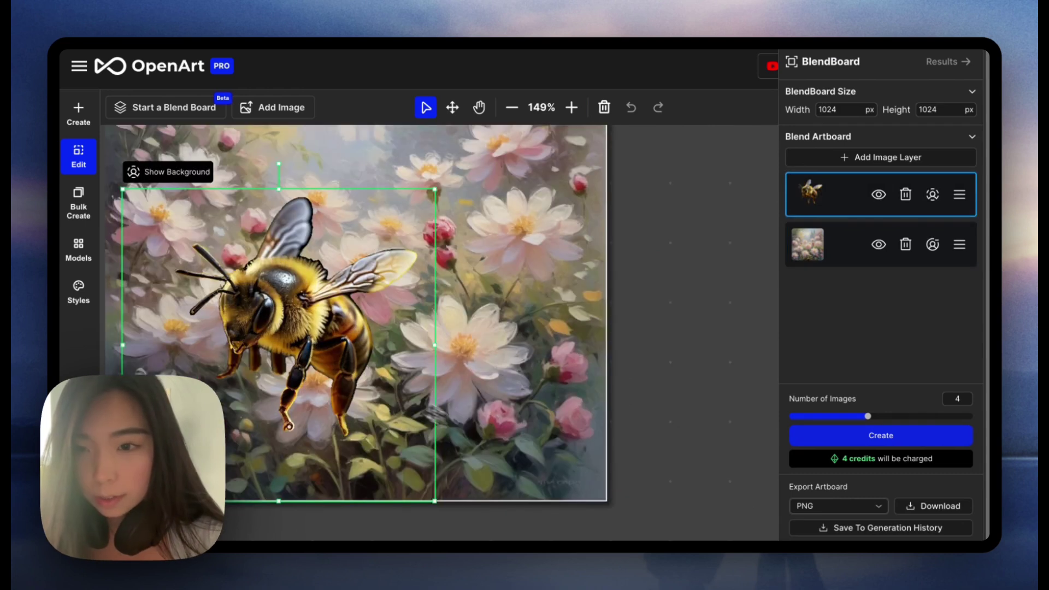
Shrink the bee and set it on a white flower near the lower centre
left_click_drag(601, 469, 343, 339)
scroll(440, 410, "up", 3)
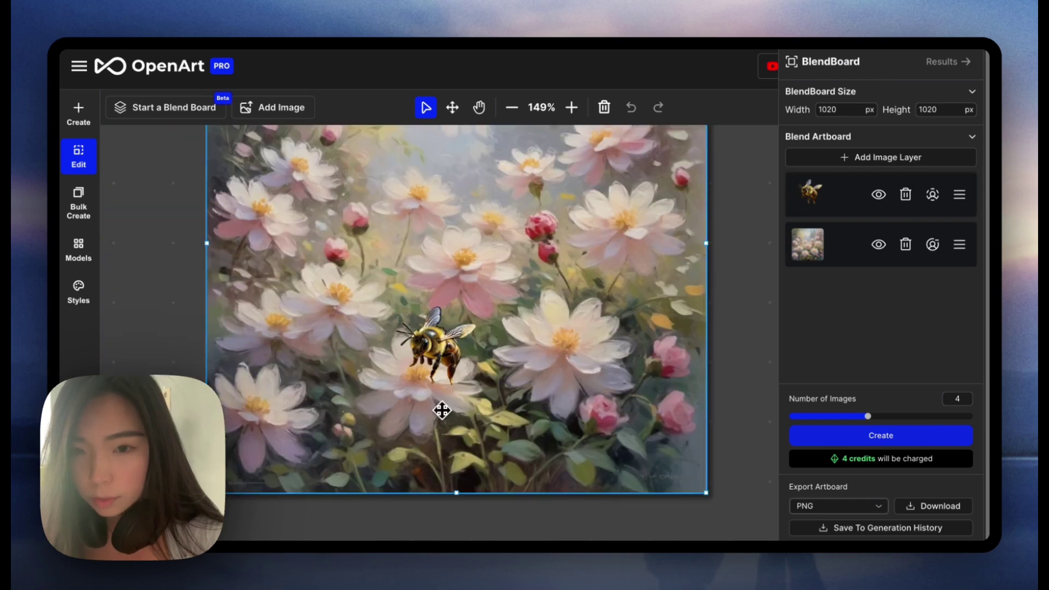
scroll(441, 410, "left", 5)
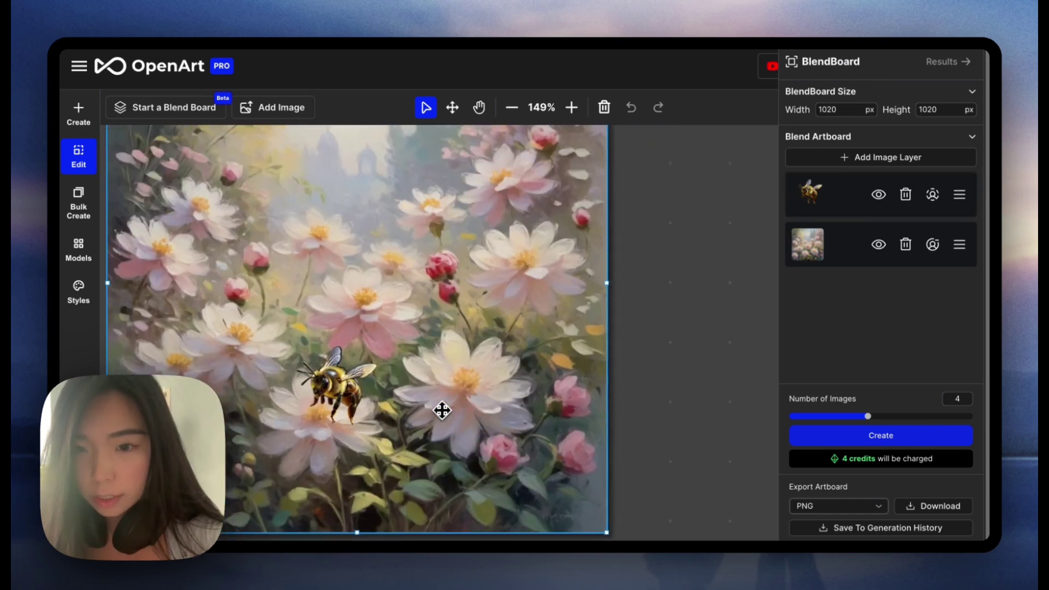
left_click(457, 371)
scroll(458, 371, "down", 3)
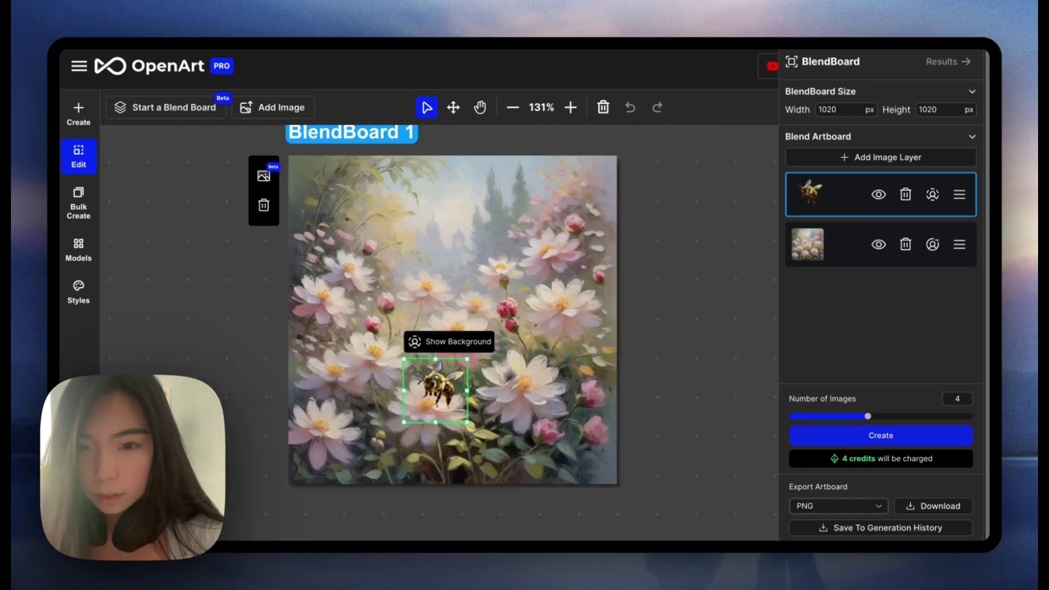
scroll(445, 375, "up", 5)
scroll(435, 403, "down", 4)
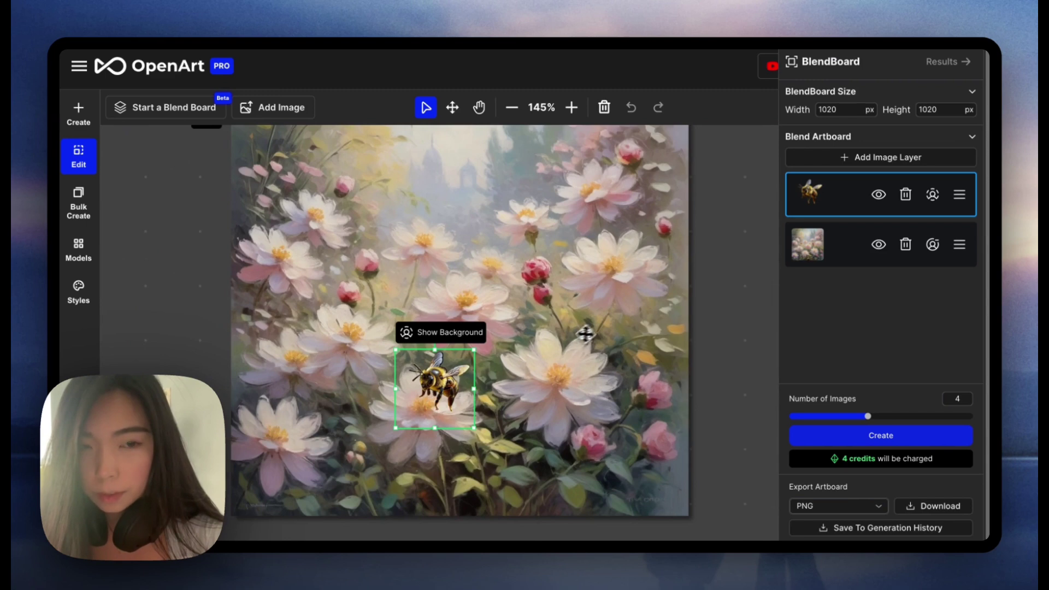
scroll(599, 329, "right", 3)
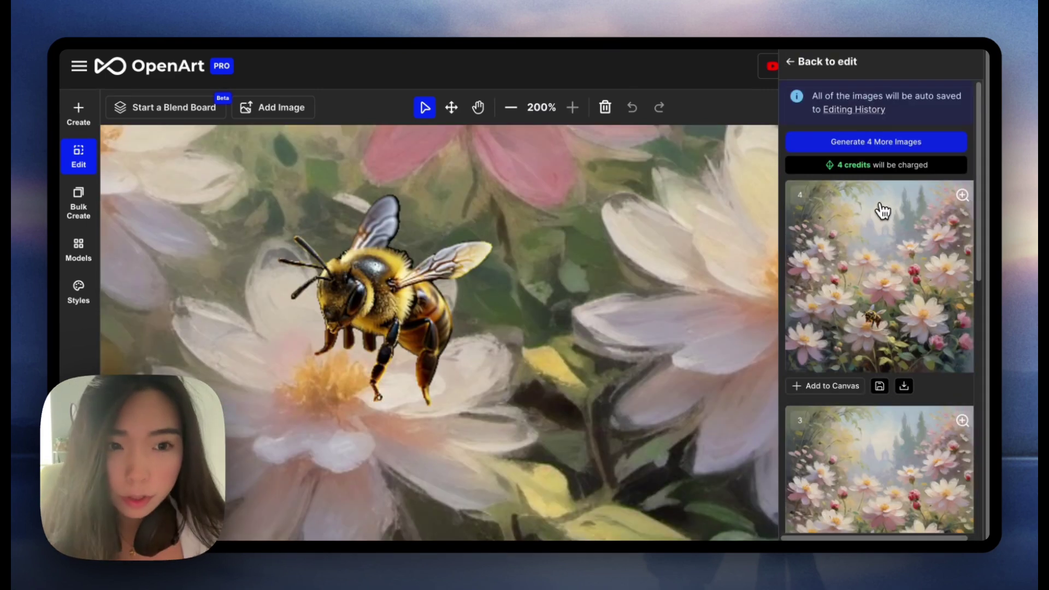
Enlarge blended results, ending on one with three bumblebees among the pastel flowers
left_click(882, 210)
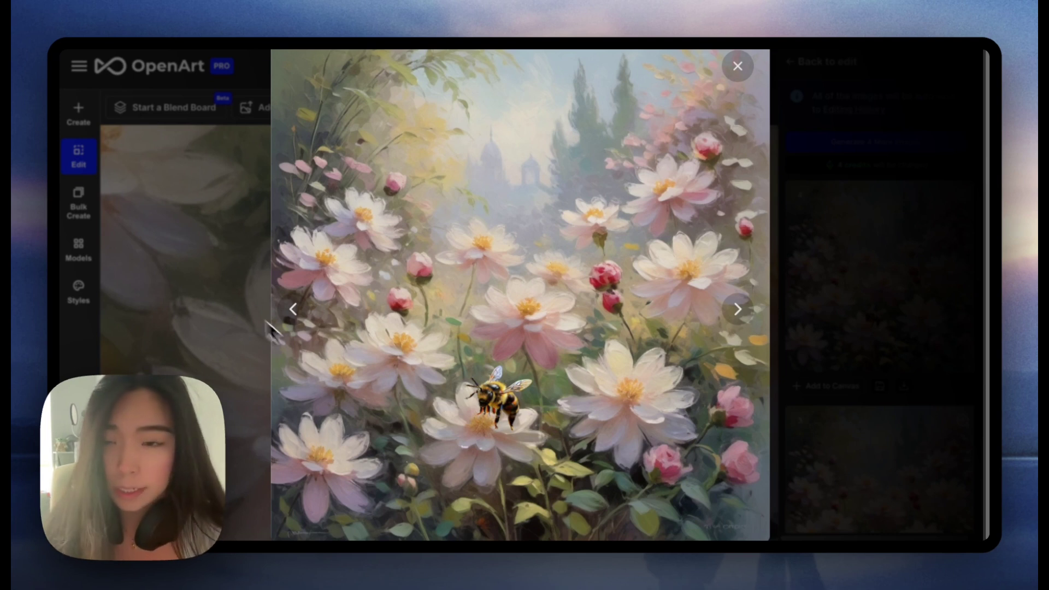
key("Escape")
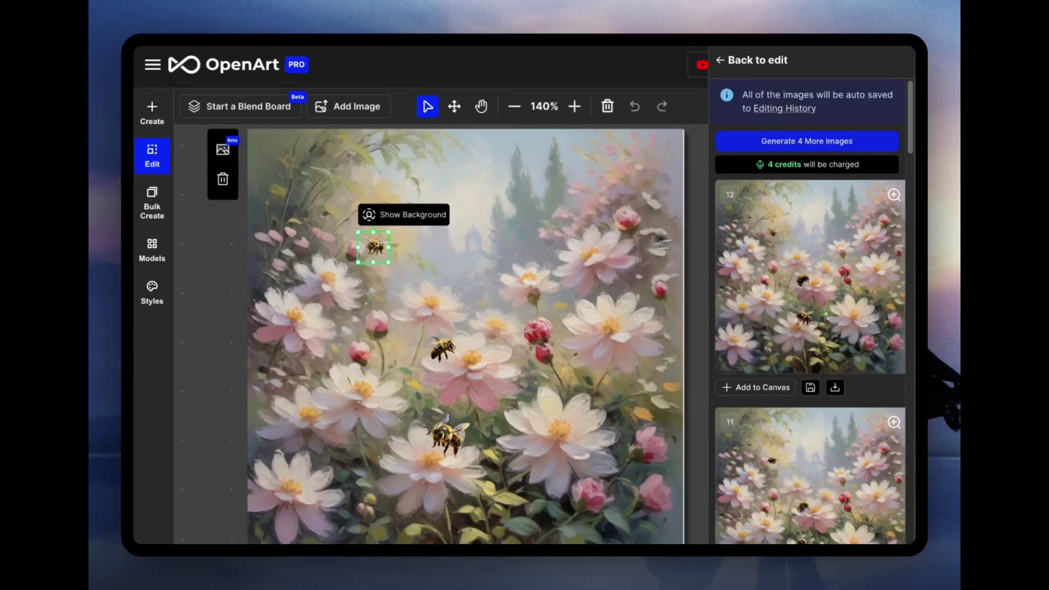
left_click(786, 228)
left_click(753, 323)
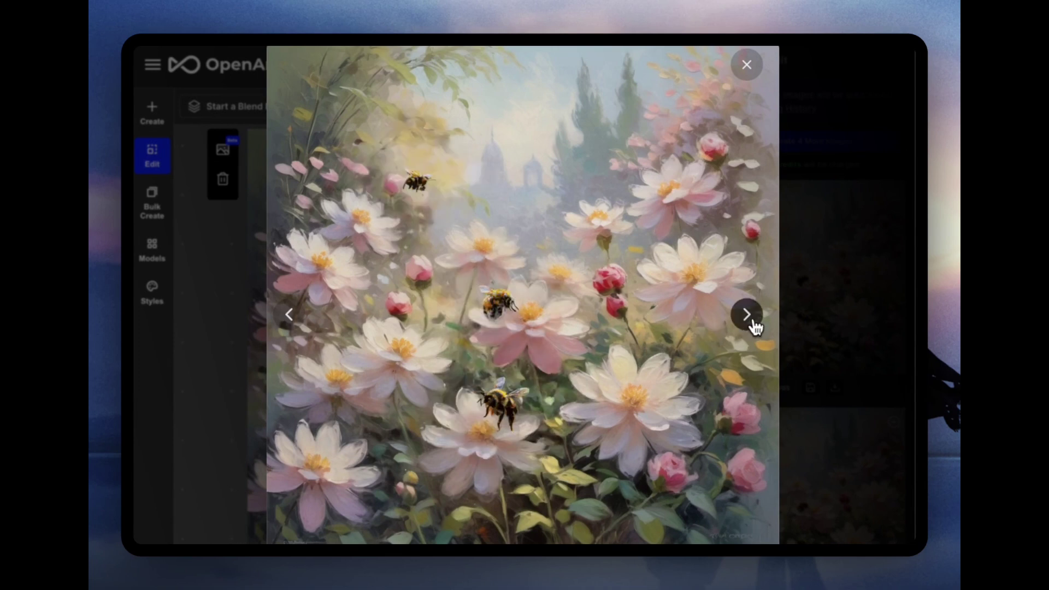